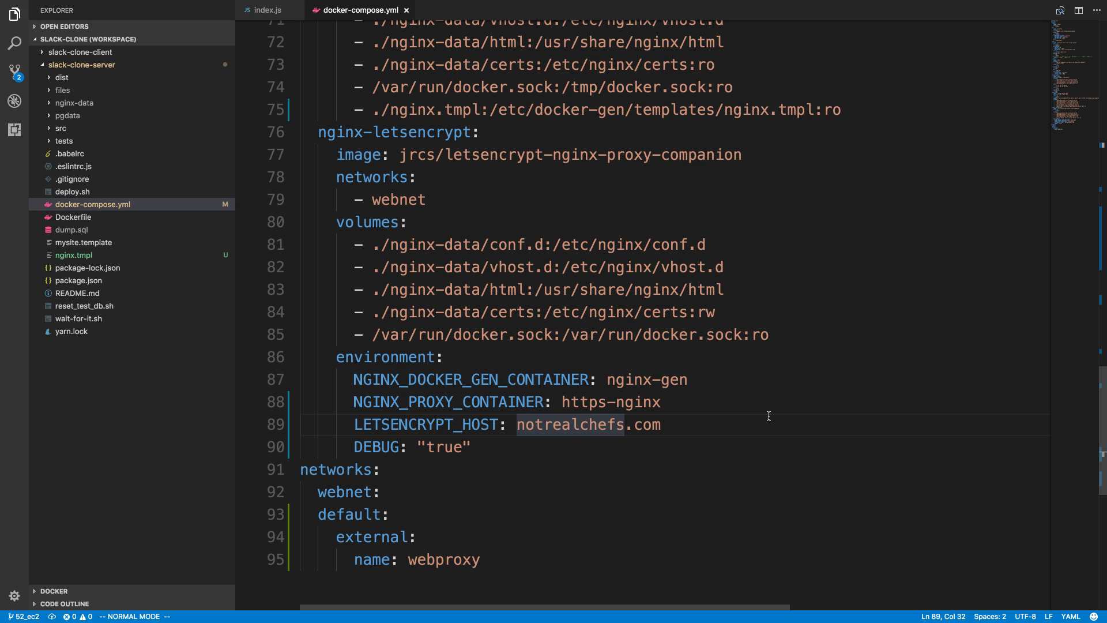
Inspect the LETSENCRYPT_HOST setting and its notrealchefs.com domain value in docker-compose.yml
left_click(709, 423)
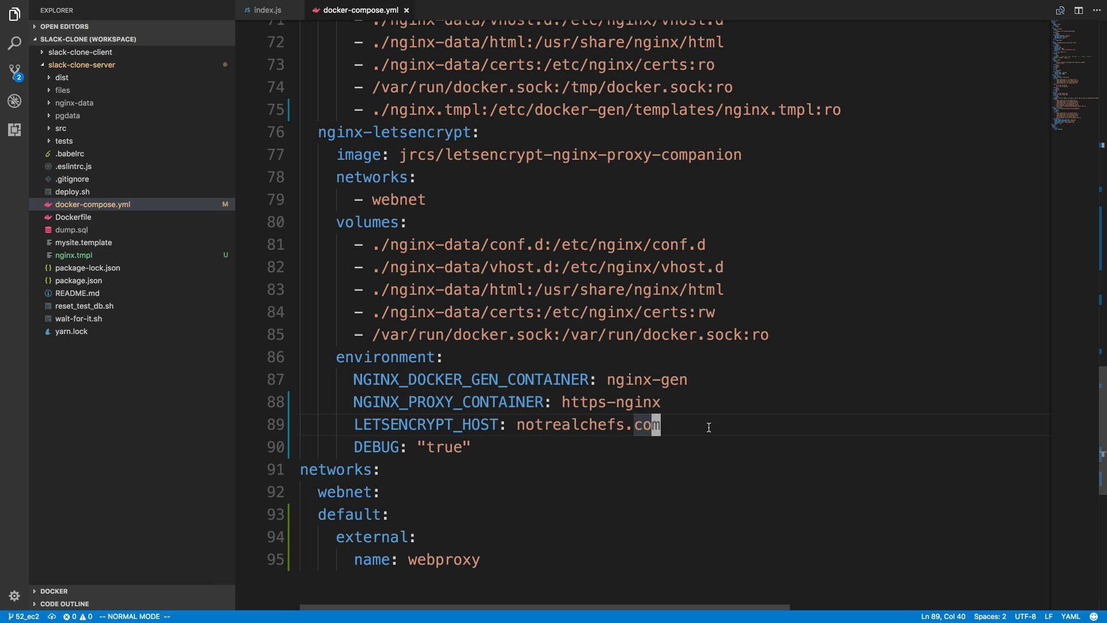
left_click(552, 427)
left_click(409, 422)
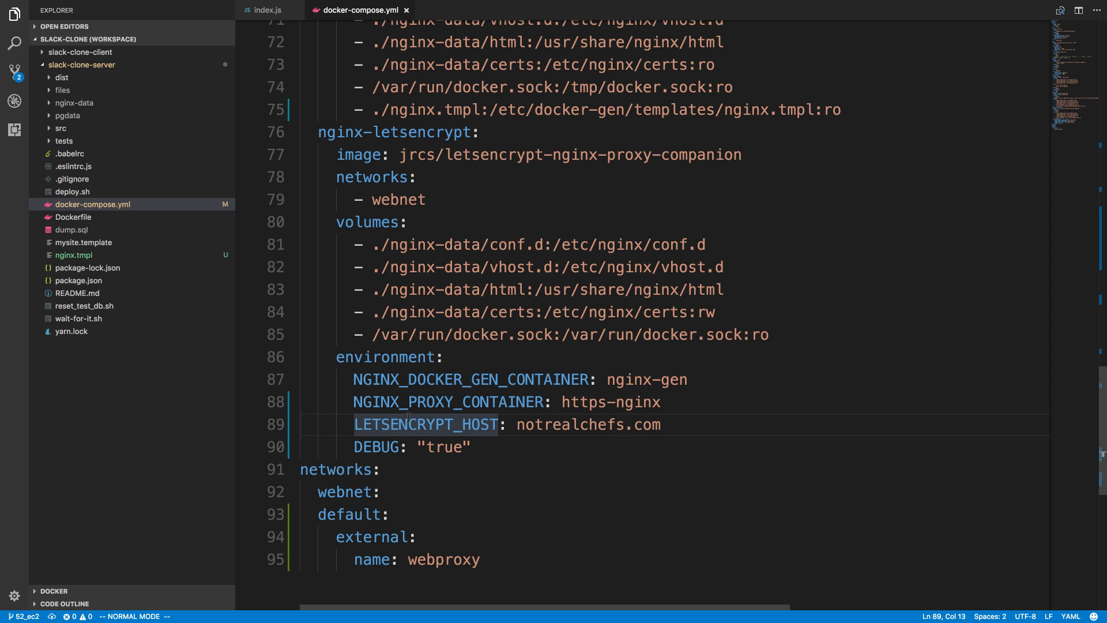
left_click(601, 424)
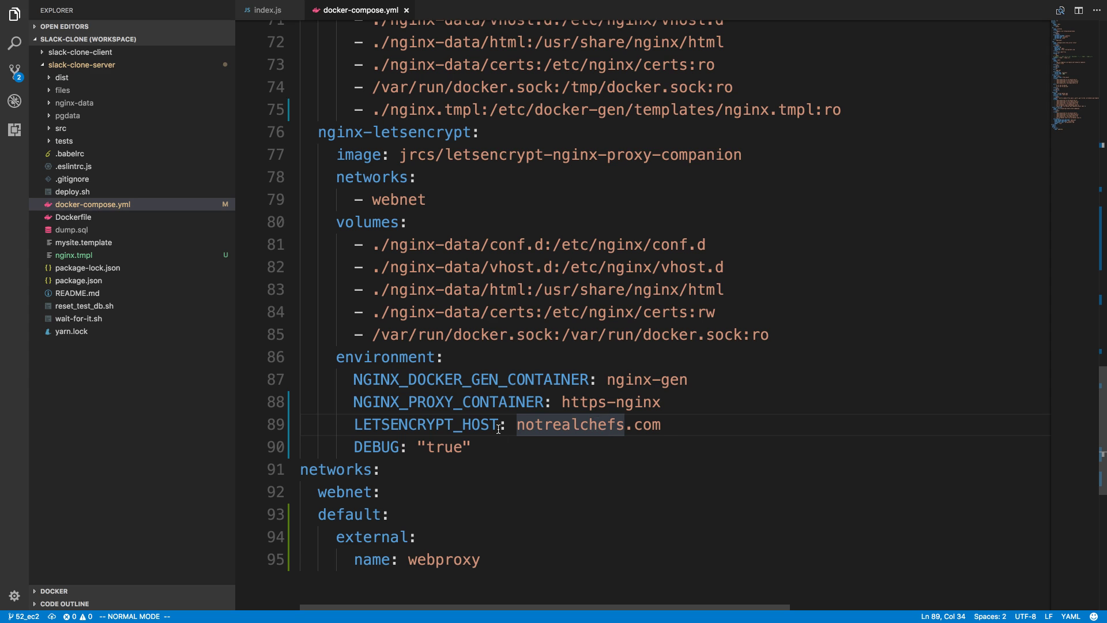
Scroll up through docker-compose.yml and put the caret on the https-nginx service's image line
scroll(811, 326, "up", 3)
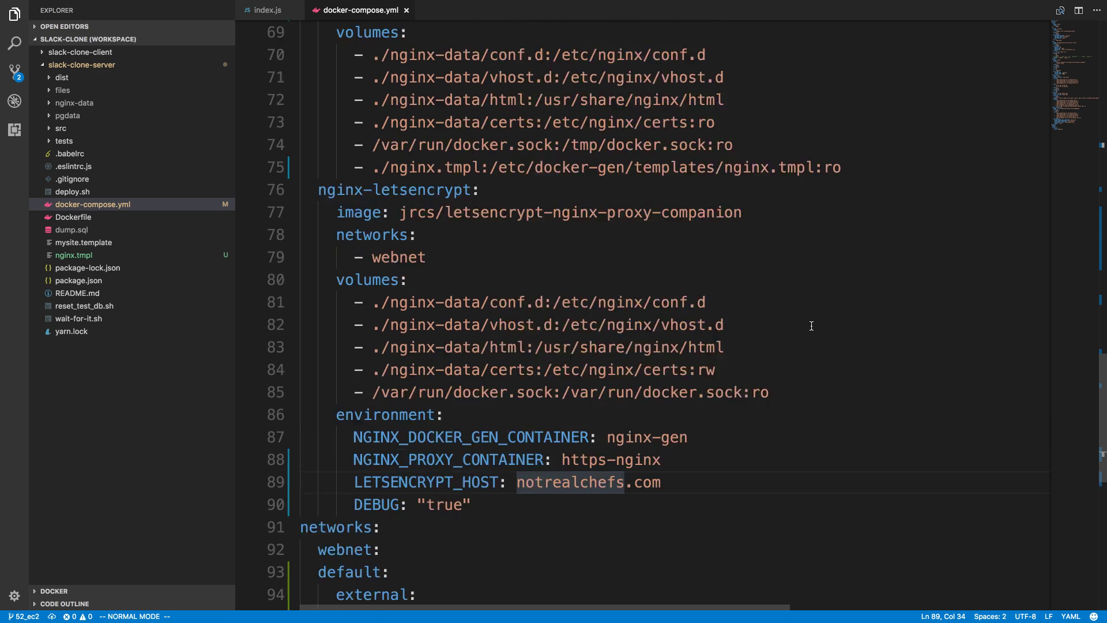
scroll(811, 326, "up", 8)
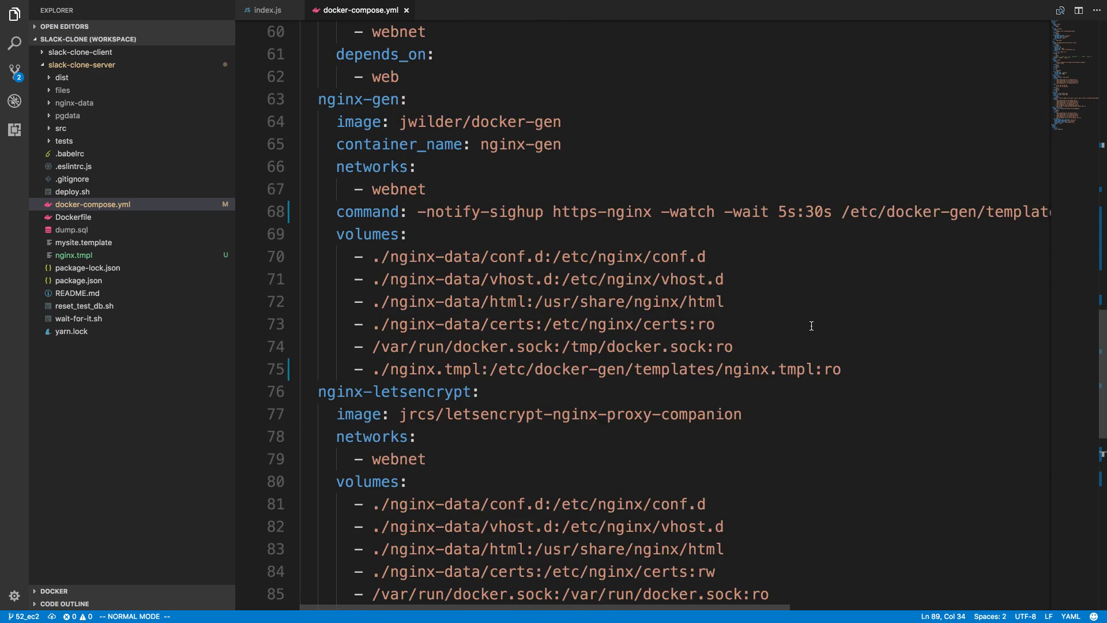
scroll(811, 326, "up", 1)
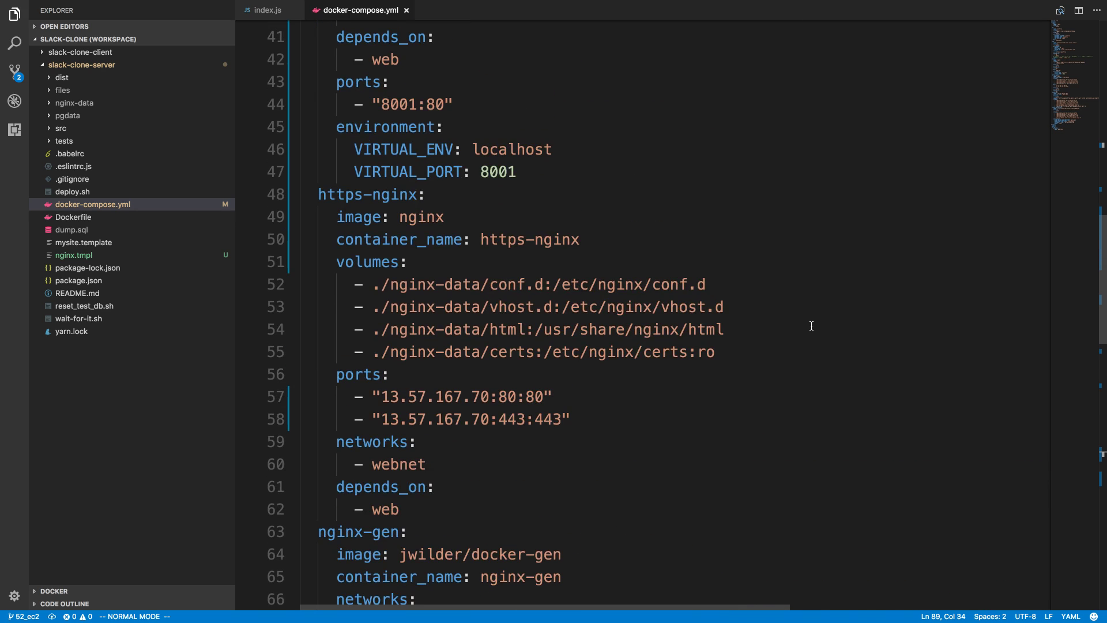
scroll(811, 326, "up", 4)
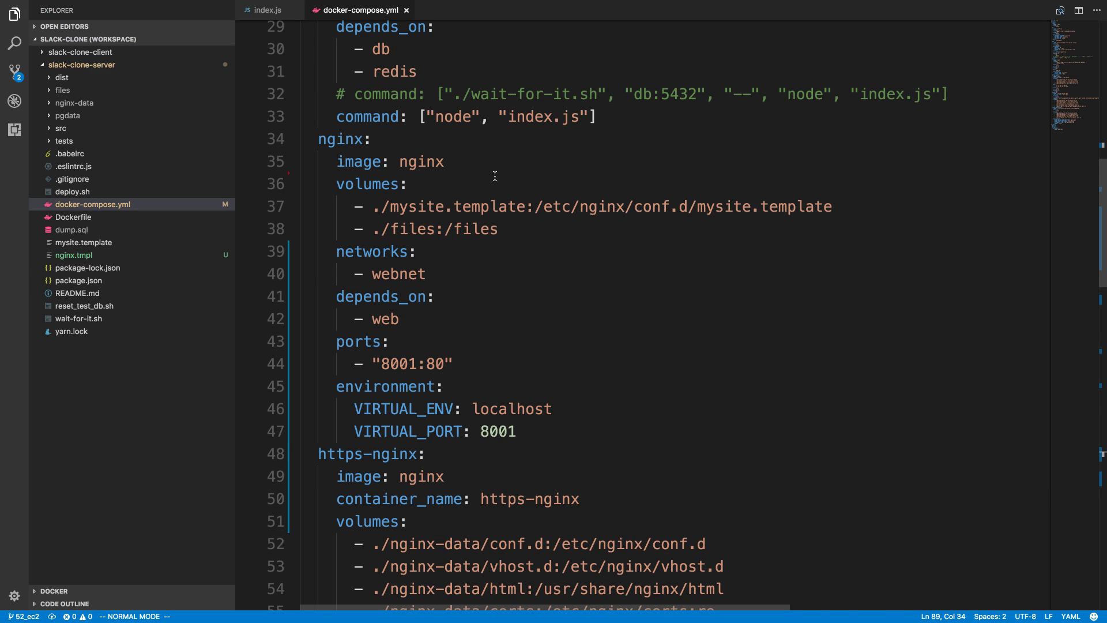
scroll(564, 165, "down", 4)
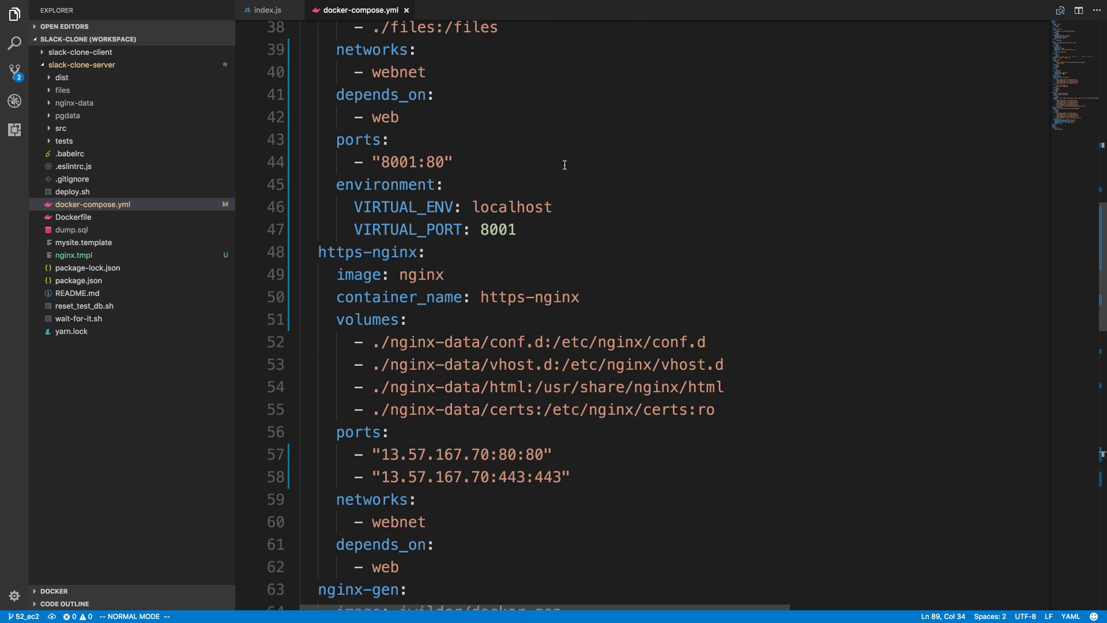
scroll(569, 164, "down", 1)
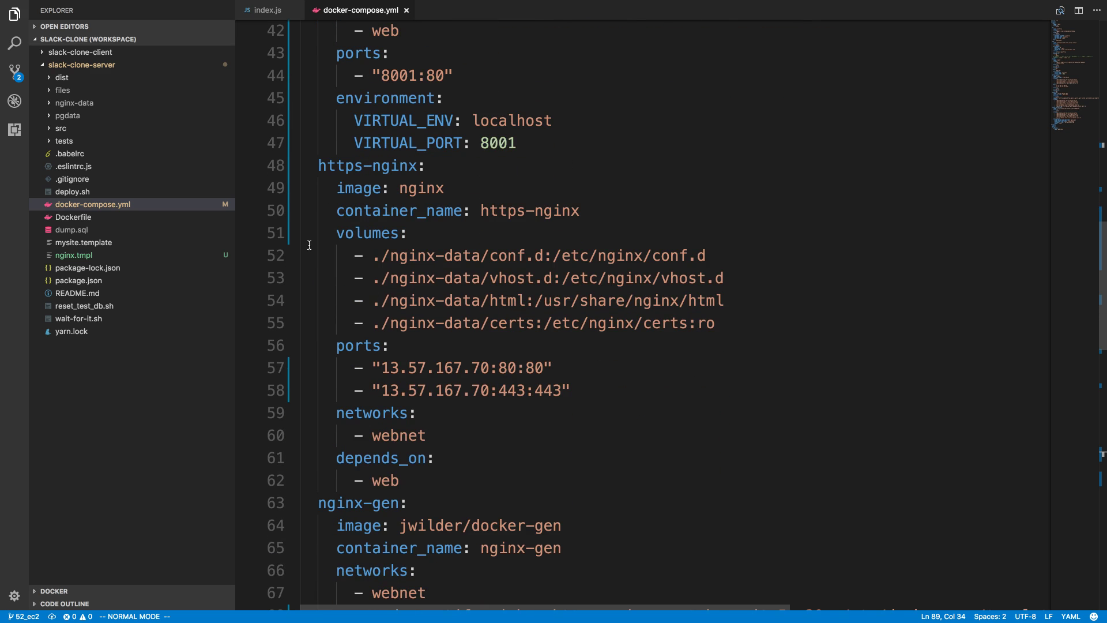
left_click(410, 185)
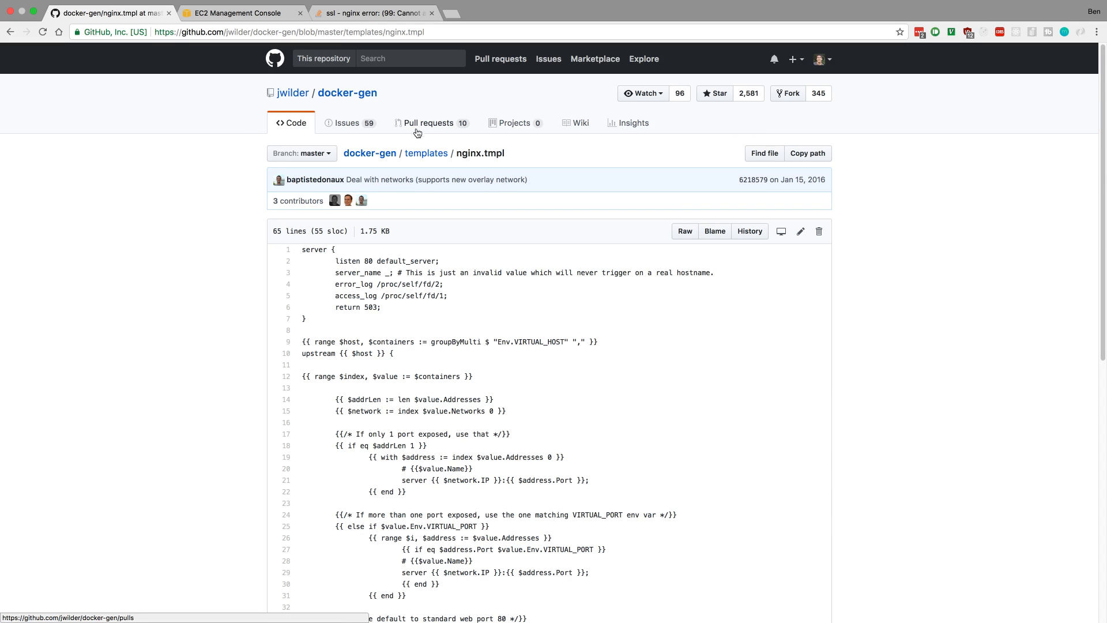
scroll(514, 181, "down", 2)
Back in the editor, briefly open the local nginx.tmpl file, then close it
scroll(531, 234, "up", 2)
key("ctrl+Right")
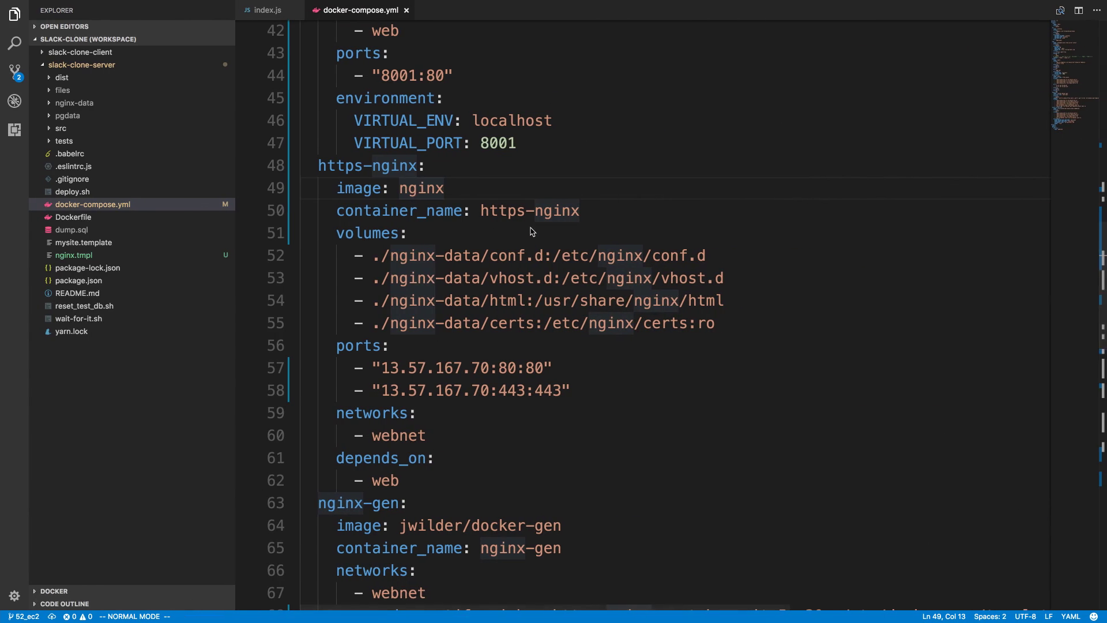
left_click(127, 256)
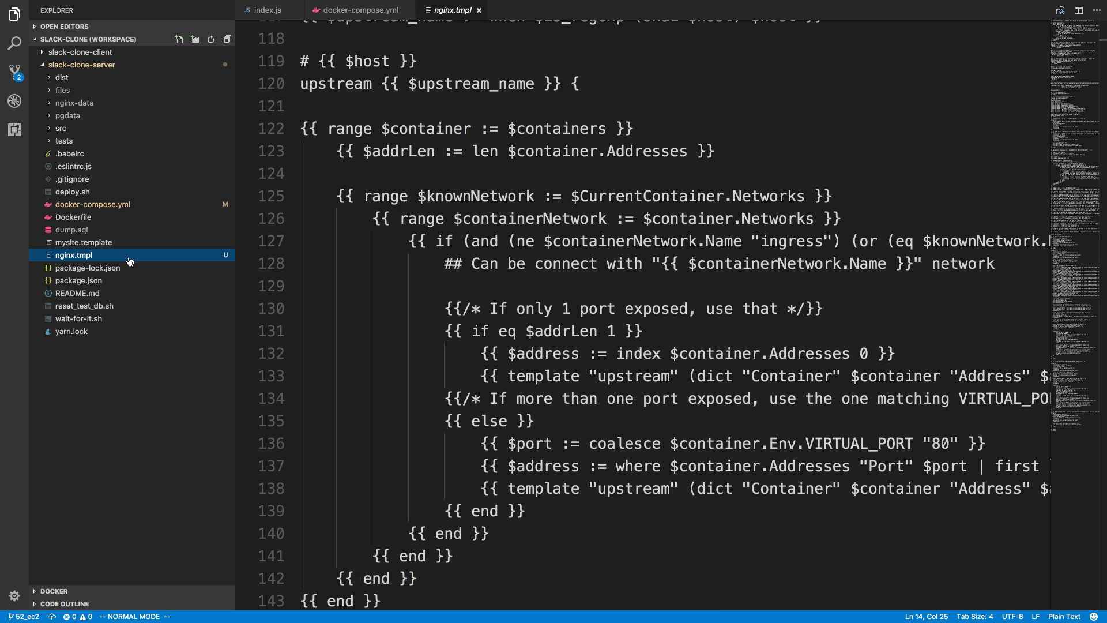
left_click(478, 10)
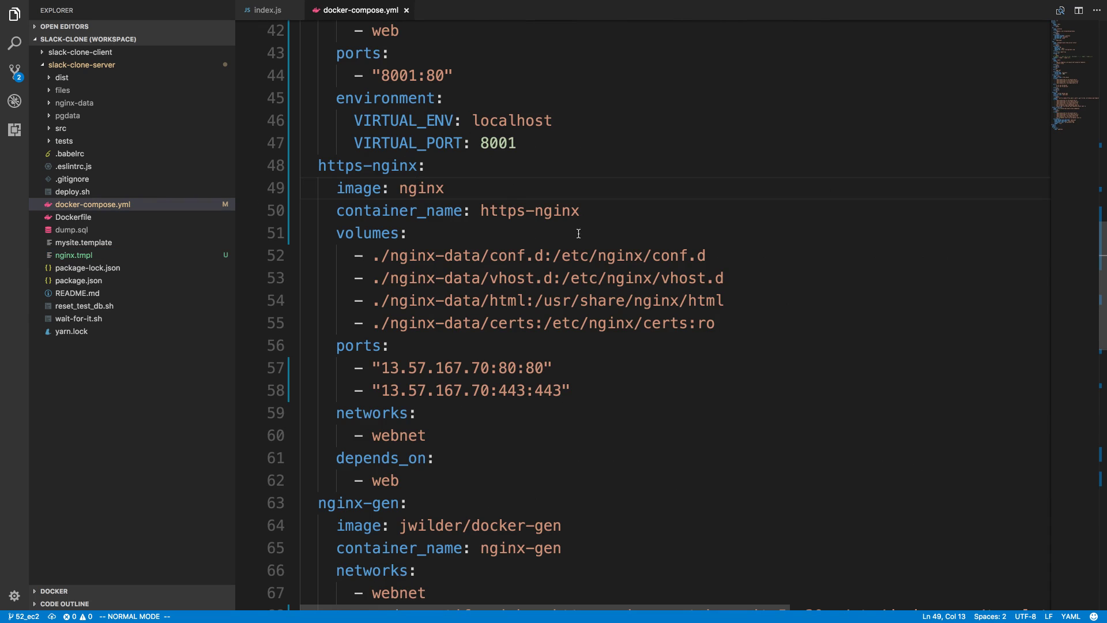
Find the nginx-gen service's nginx.tmpl volume mount line and place the caret on tmpl
scroll(587, 240, "down", 1)
scroll(587, 240, "down", 9)
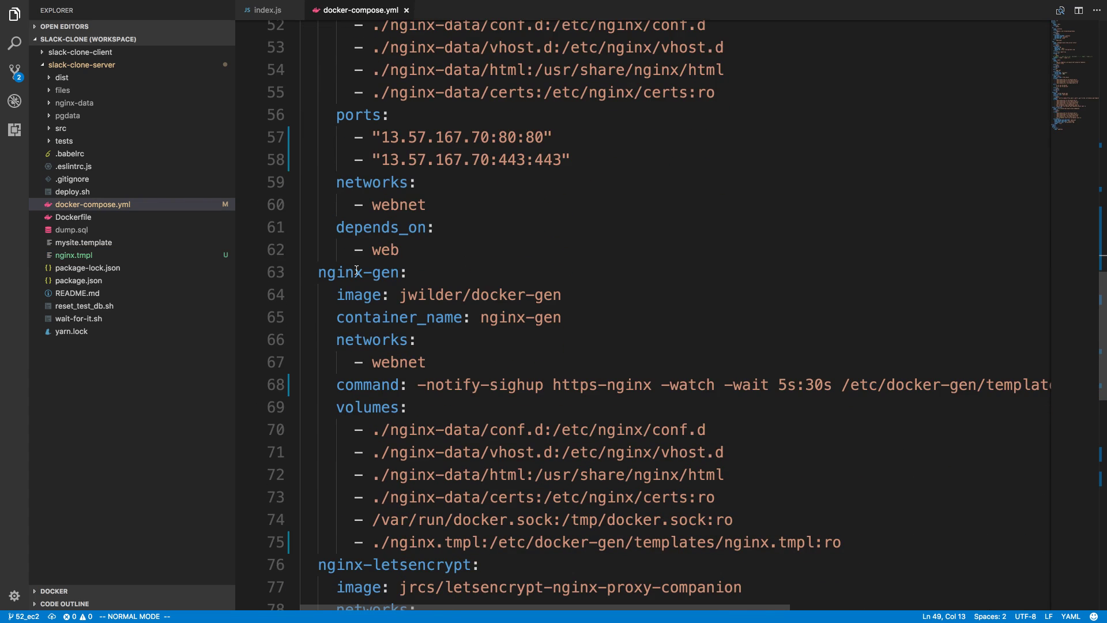
scroll(409, 274, "down", 3)
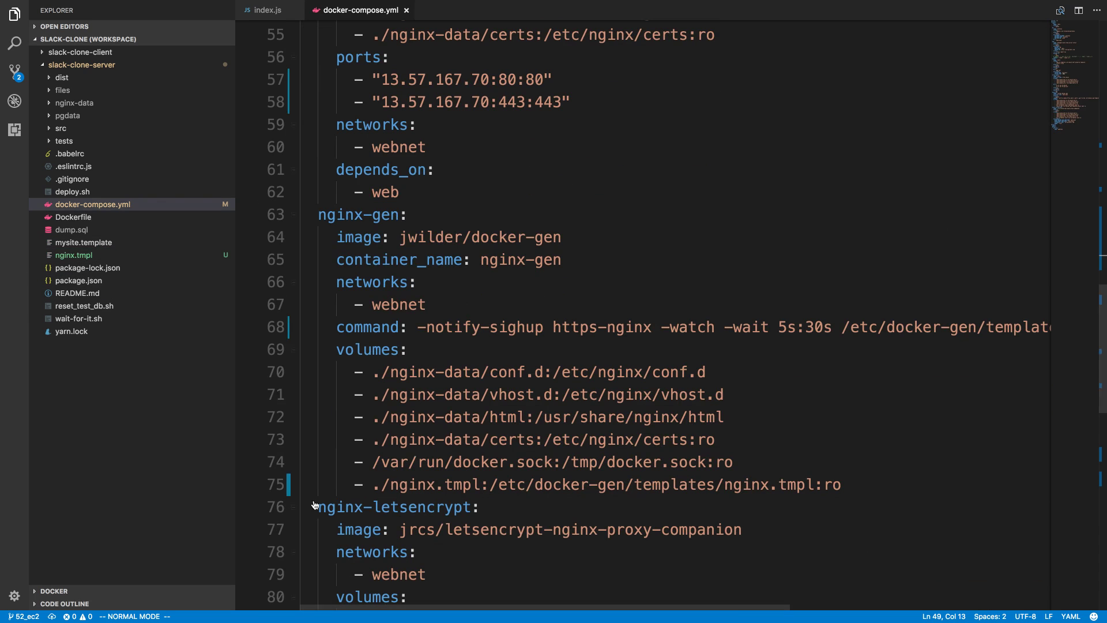
left_click(422, 489)
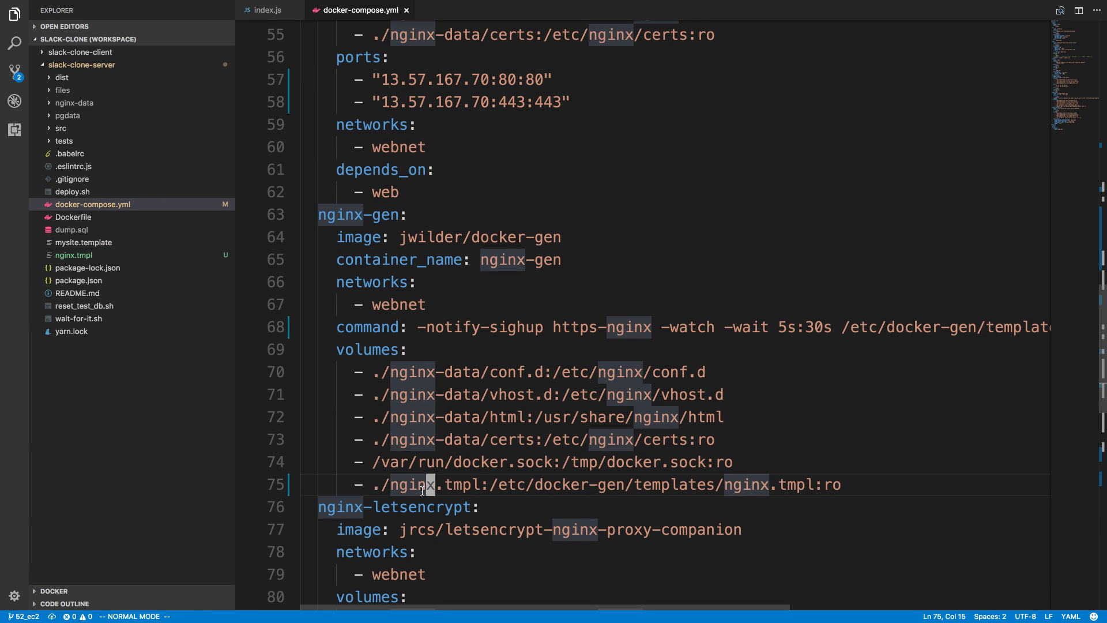
left_click(449, 486)
scroll(437, 313, "up", 4)
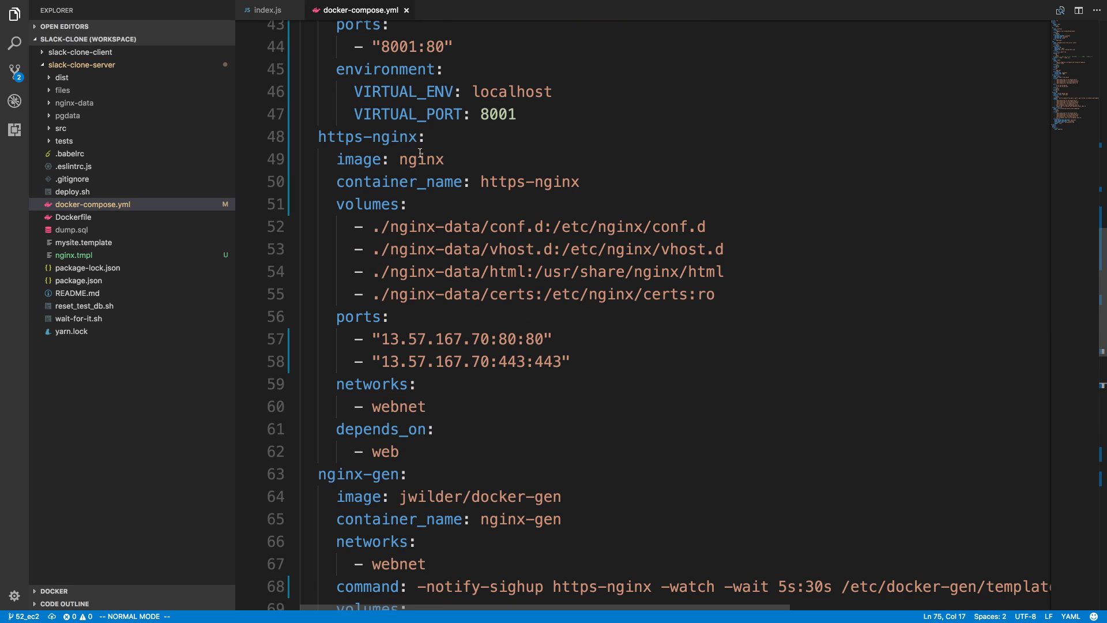
scroll(420, 153, "up", 4)
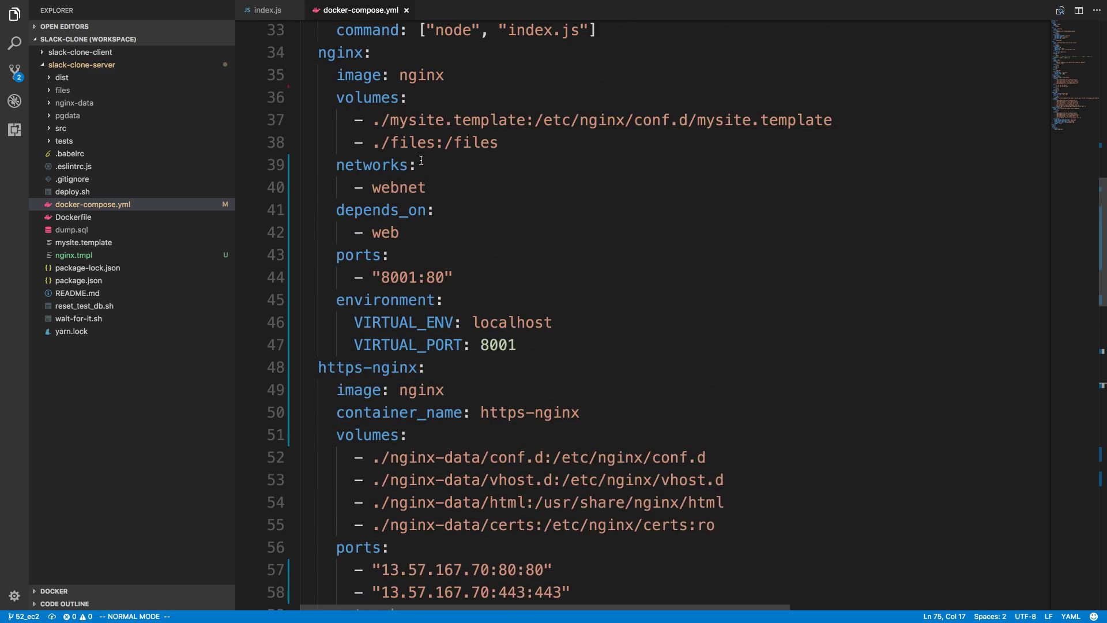
left_click(441, 136)
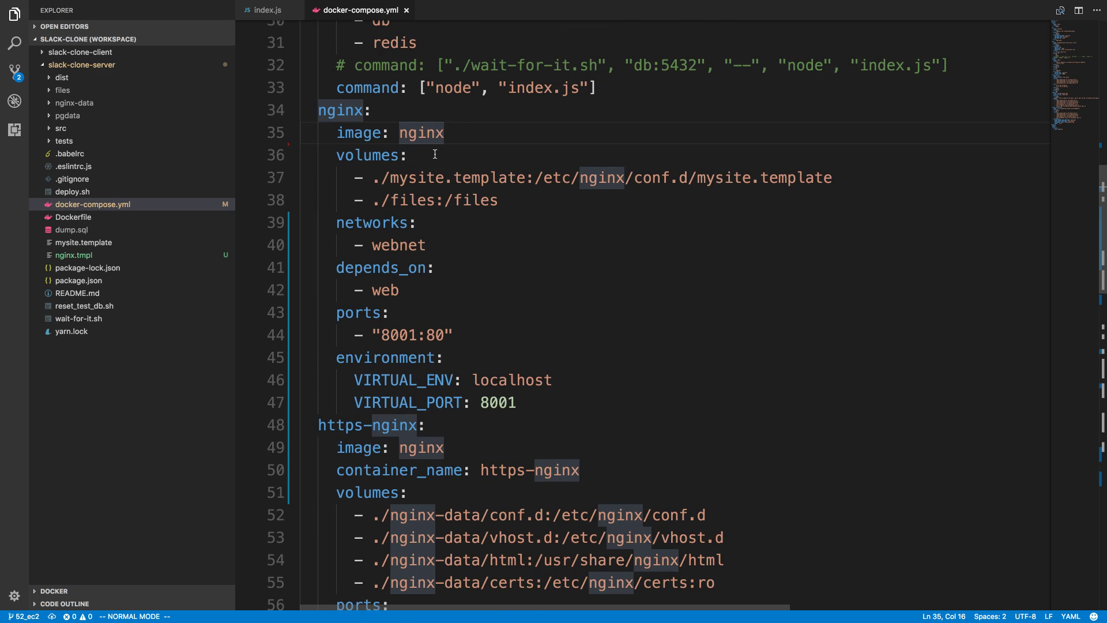
left_click(419, 182)
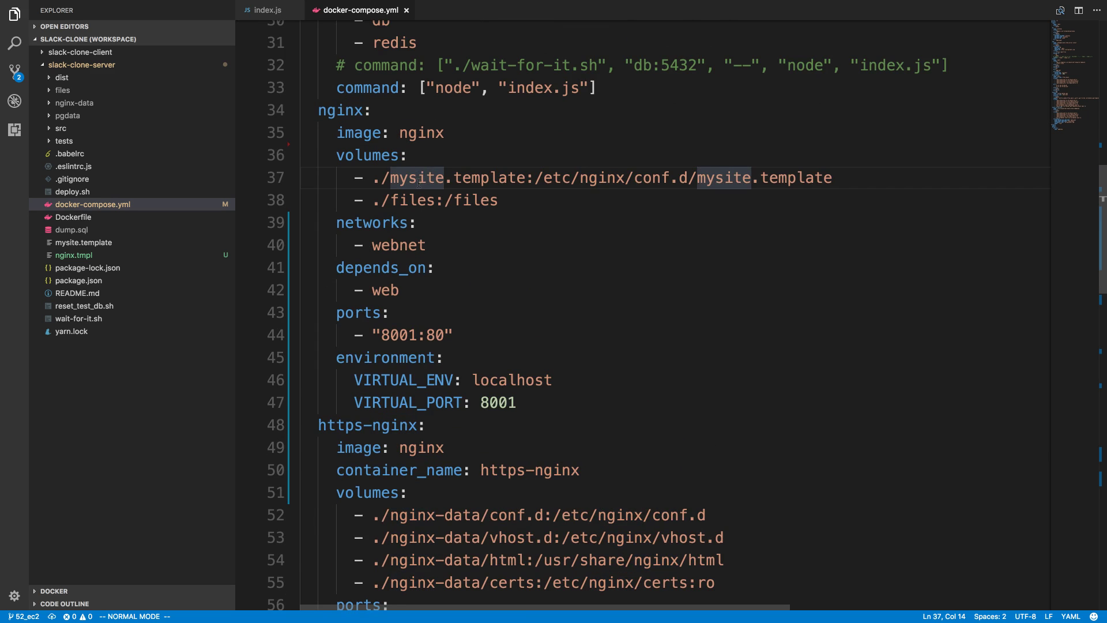
scroll(419, 183, "down", 1)
left_click(389, 367)
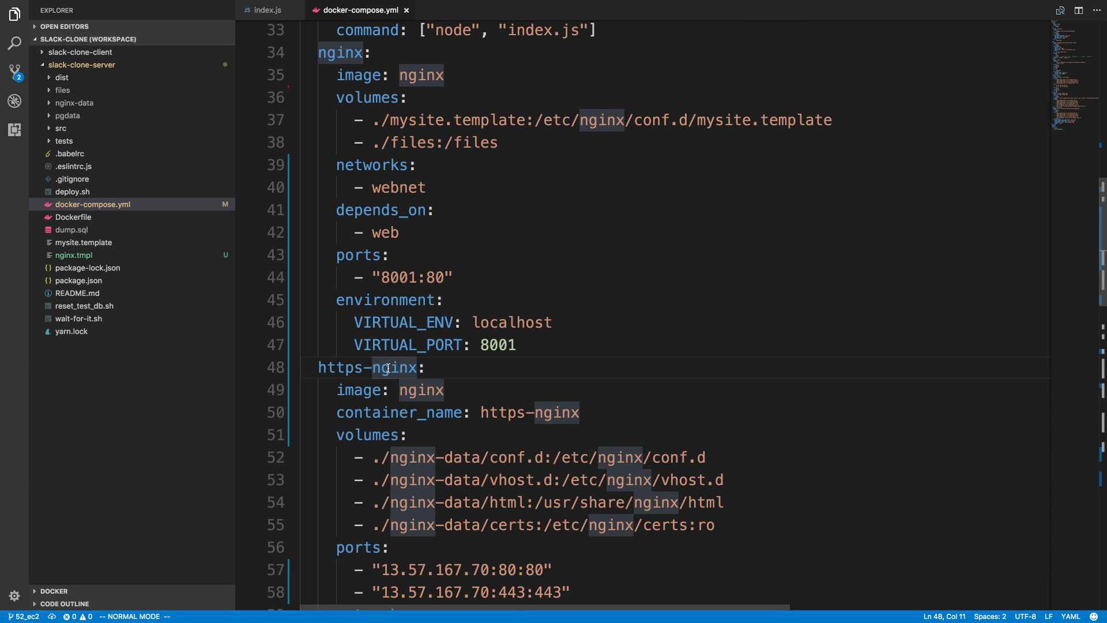
left_click(528, 321)
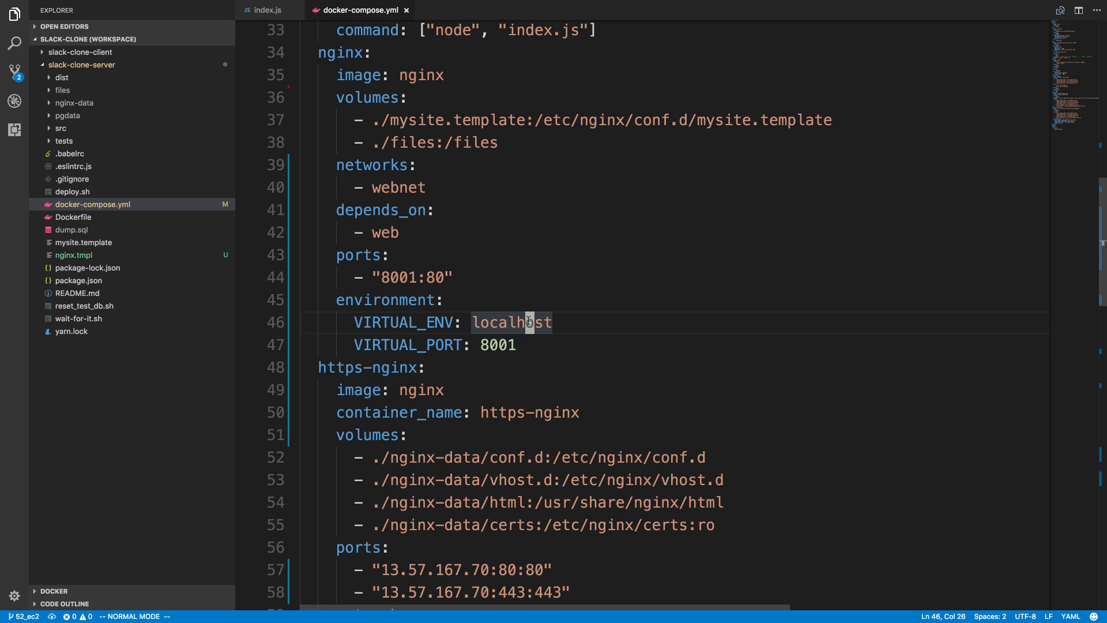
left_click(393, 381)
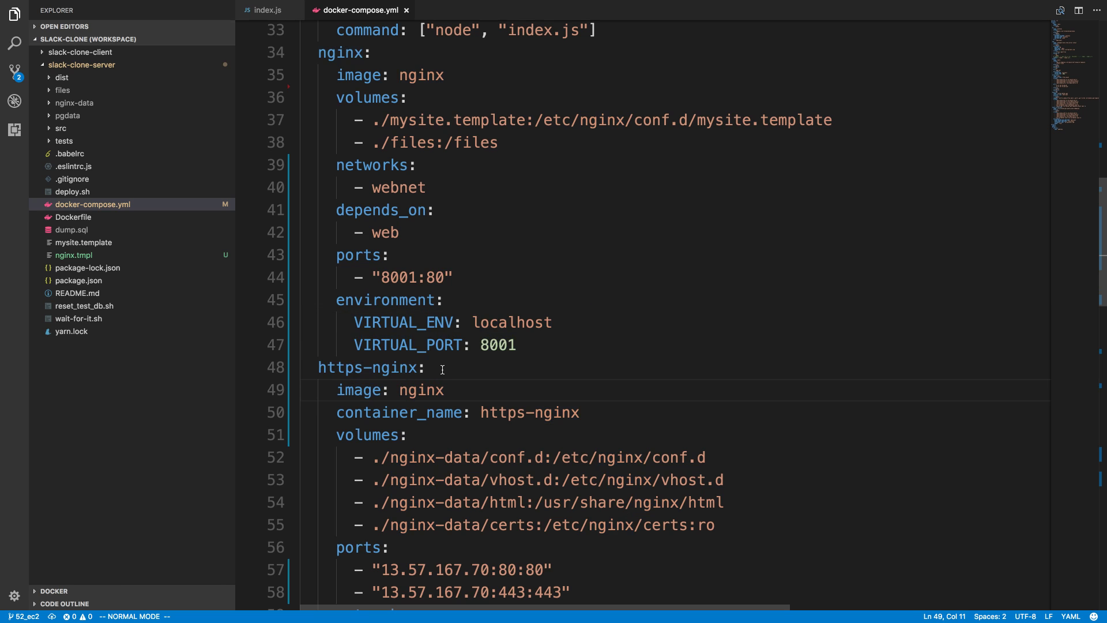
left_click(442, 369)
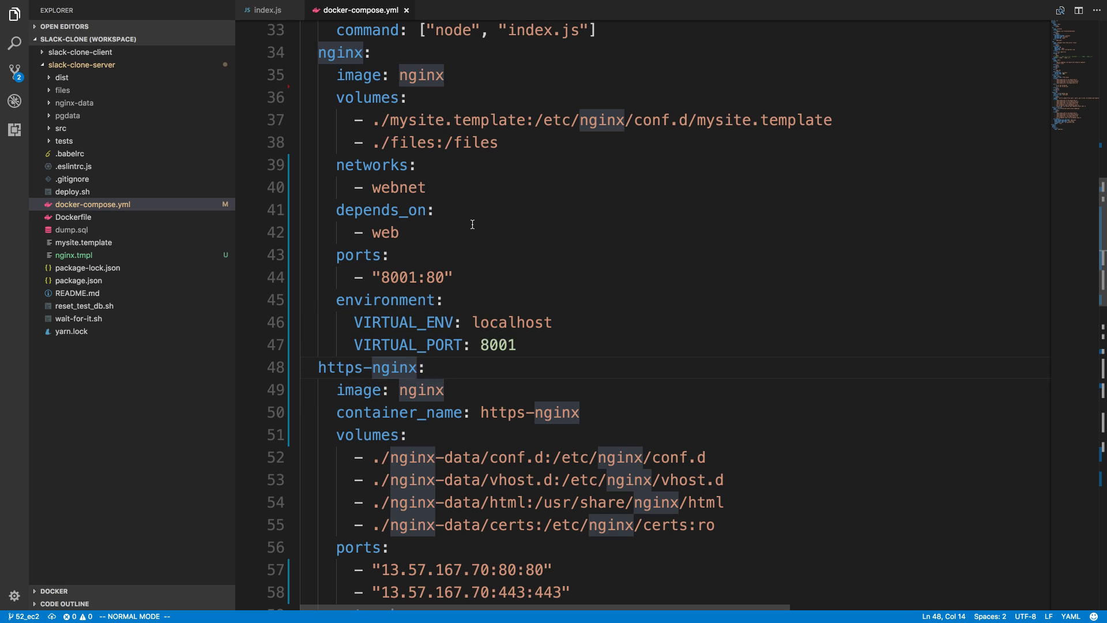
left_click(394, 322)
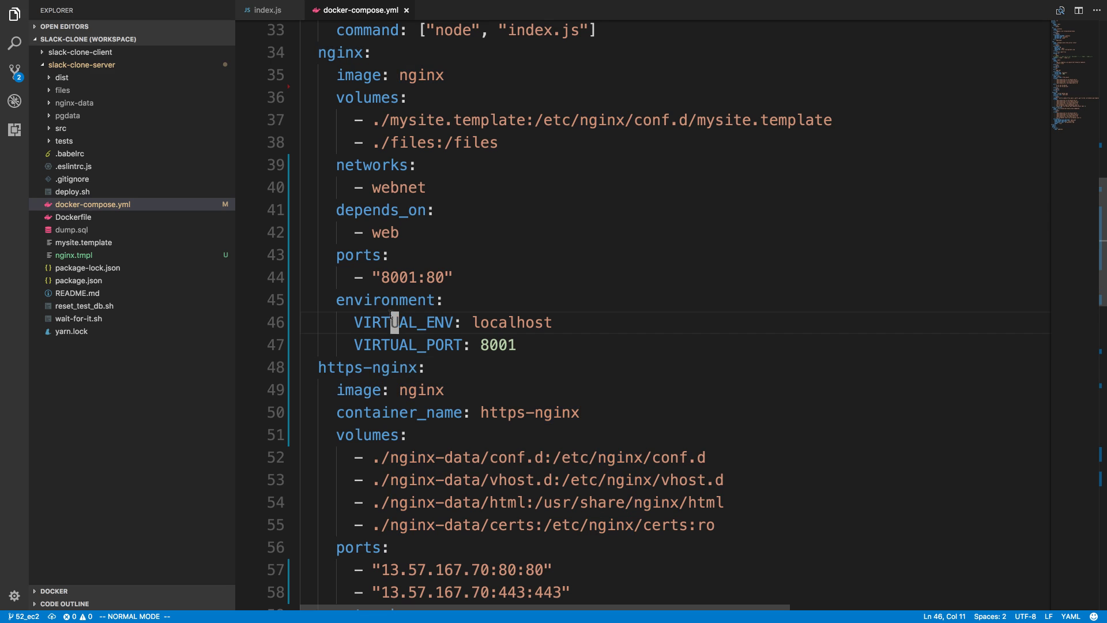
left_click(414, 343)
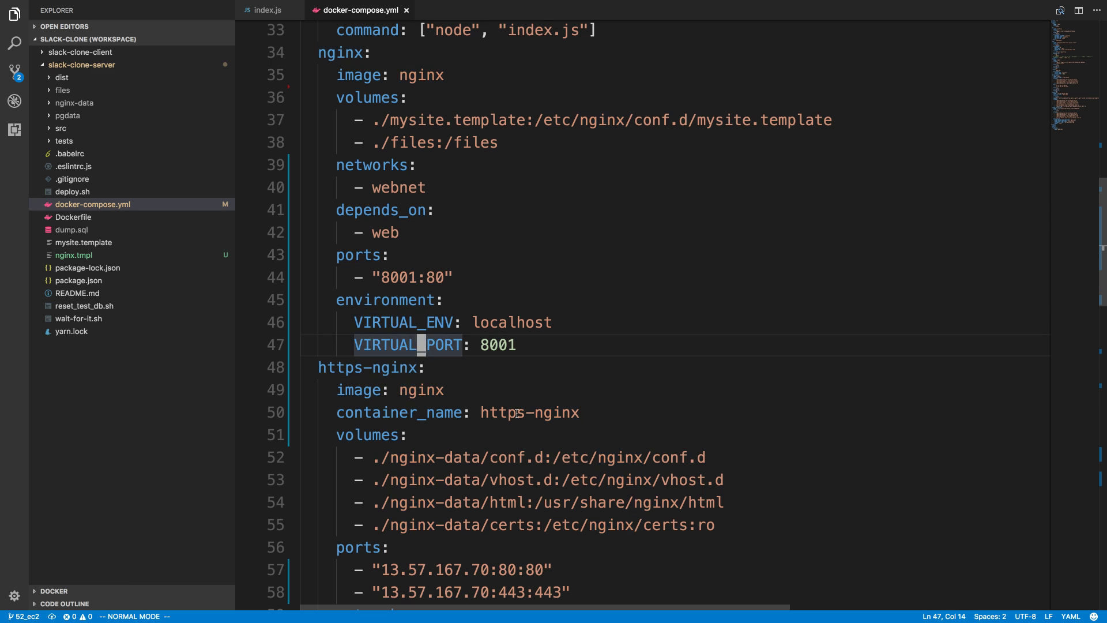
left_click(522, 396)
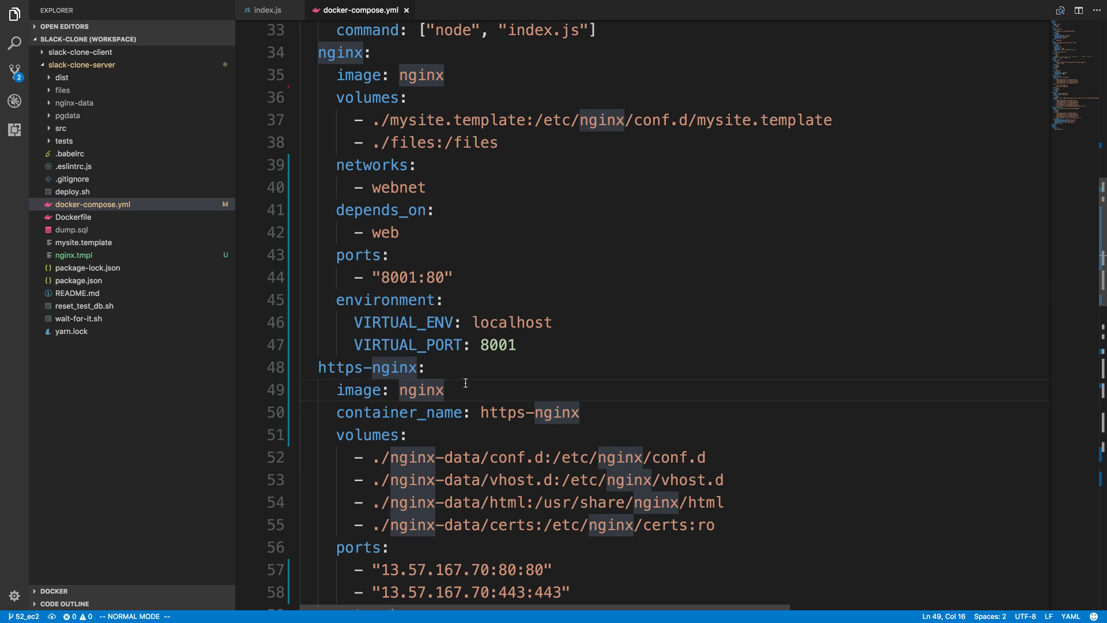
left_click(514, 322)
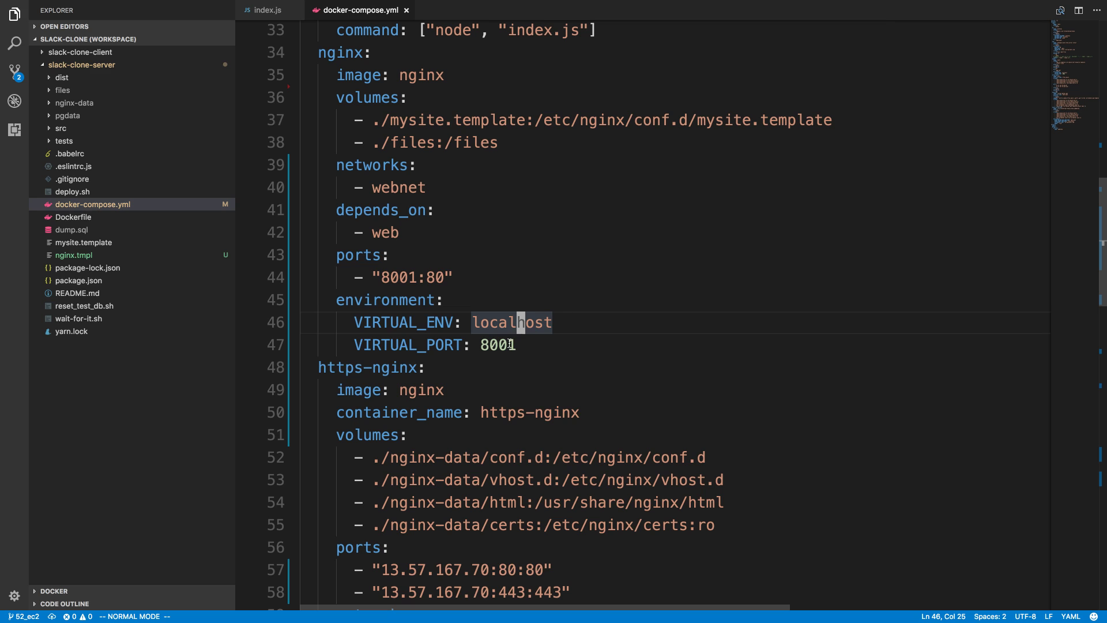
left_click(385, 265)
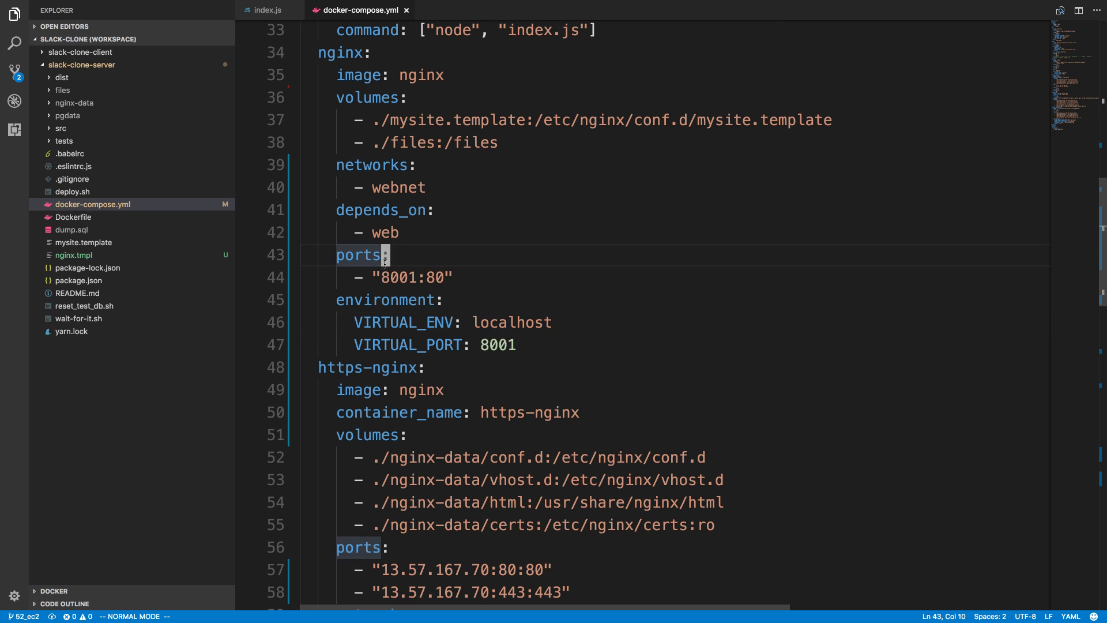
left_click(437, 278)
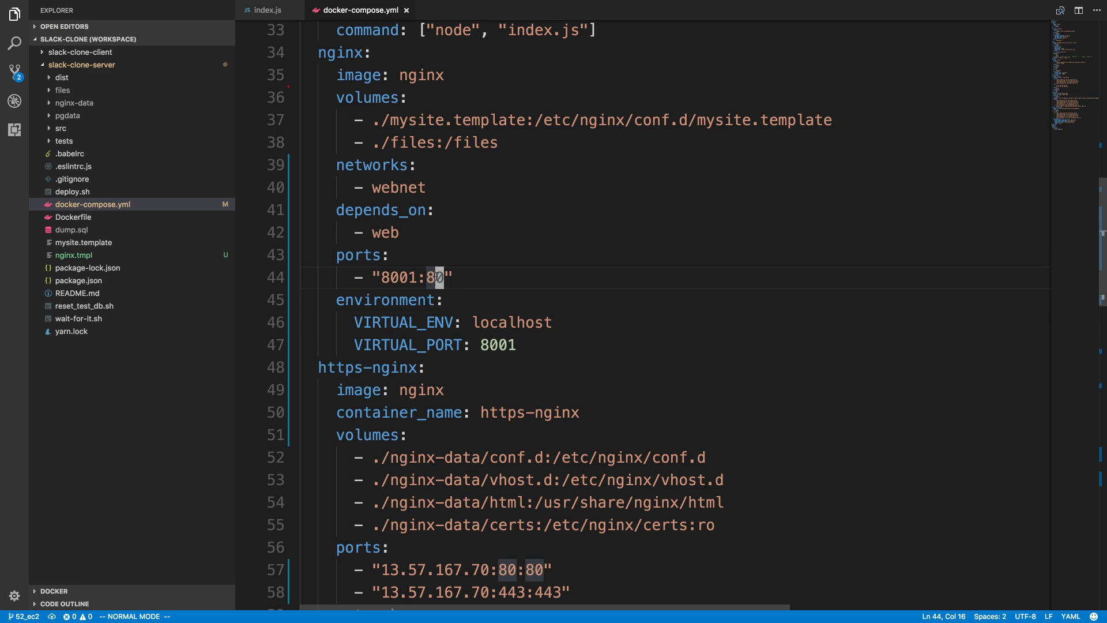
left_click(405, 270)
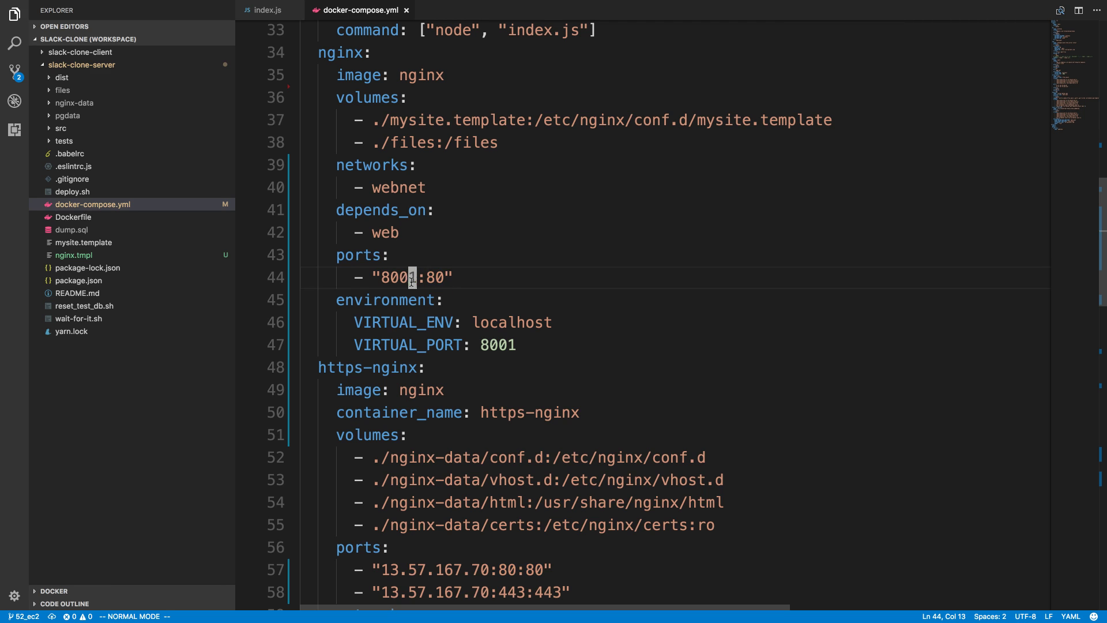
left_click(515, 346)
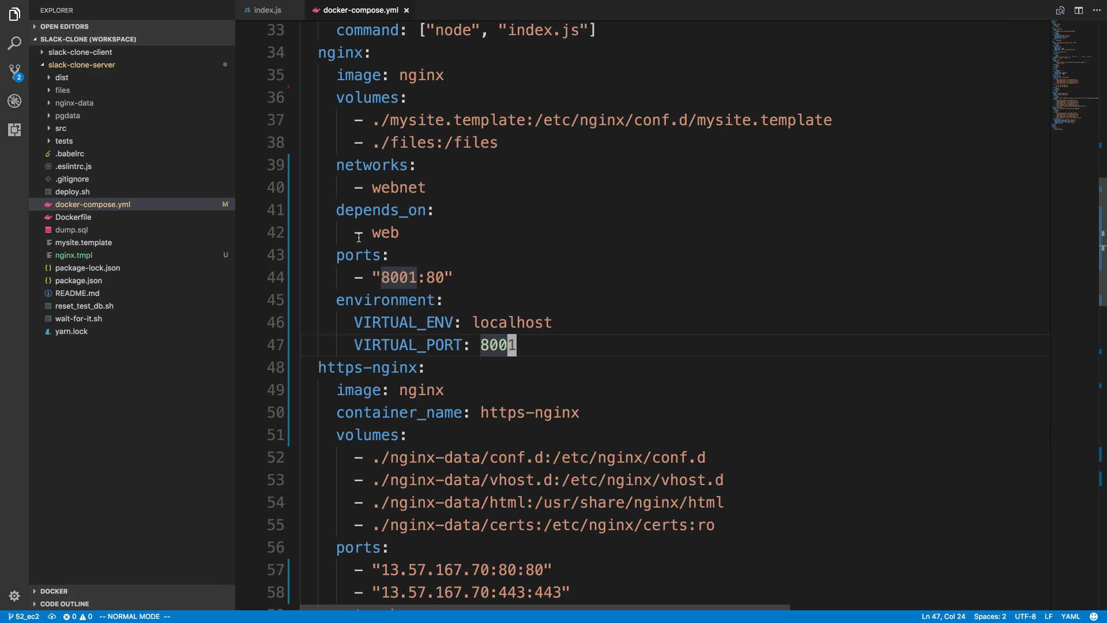
left_click(400, 276)
left_click(493, 344)
scroll(492, 340, "down", 2)
scroll(493, 342, "down", 1)
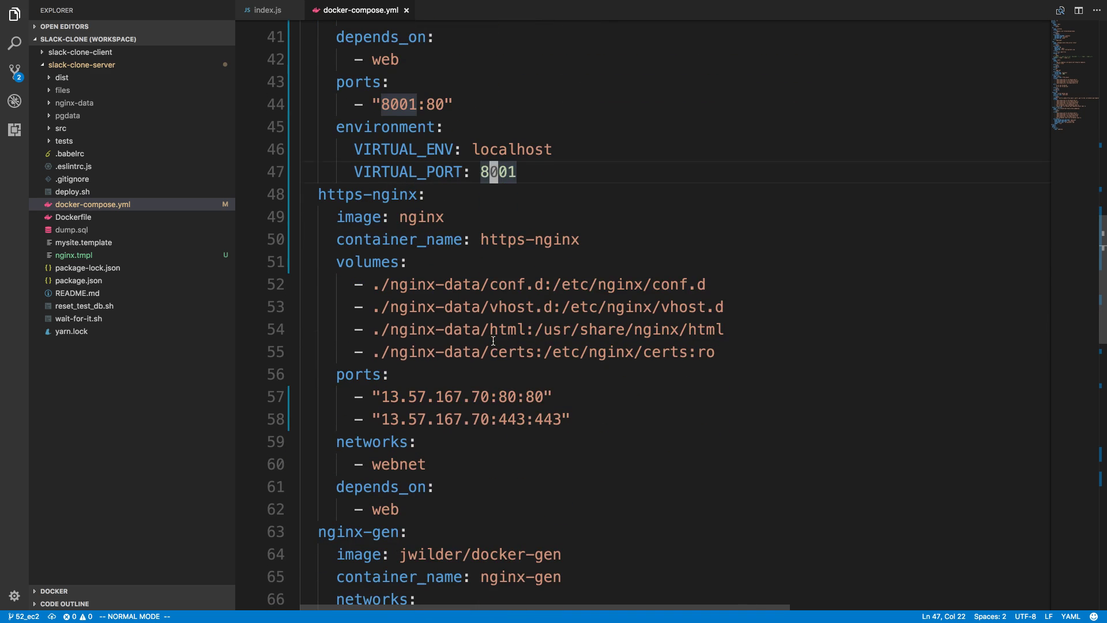
left_click(498, 285)
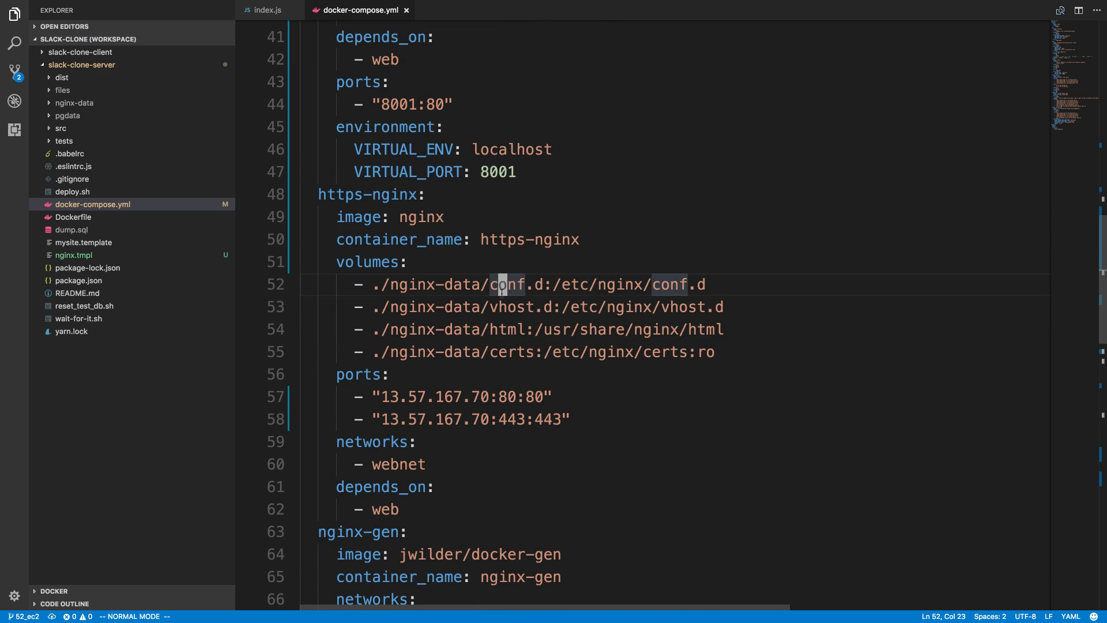
left_click(475, 397)
scroll(444, 358, "down", 1)
scroll(445, 358, "down", 1)
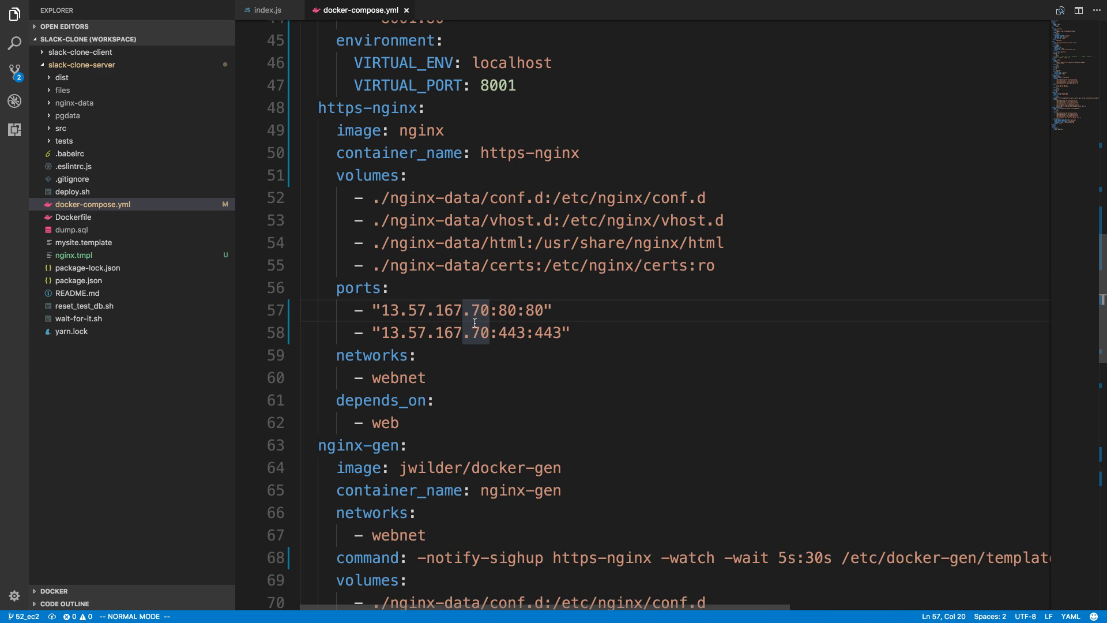
left_click_drag(385, 310, 493, 307)
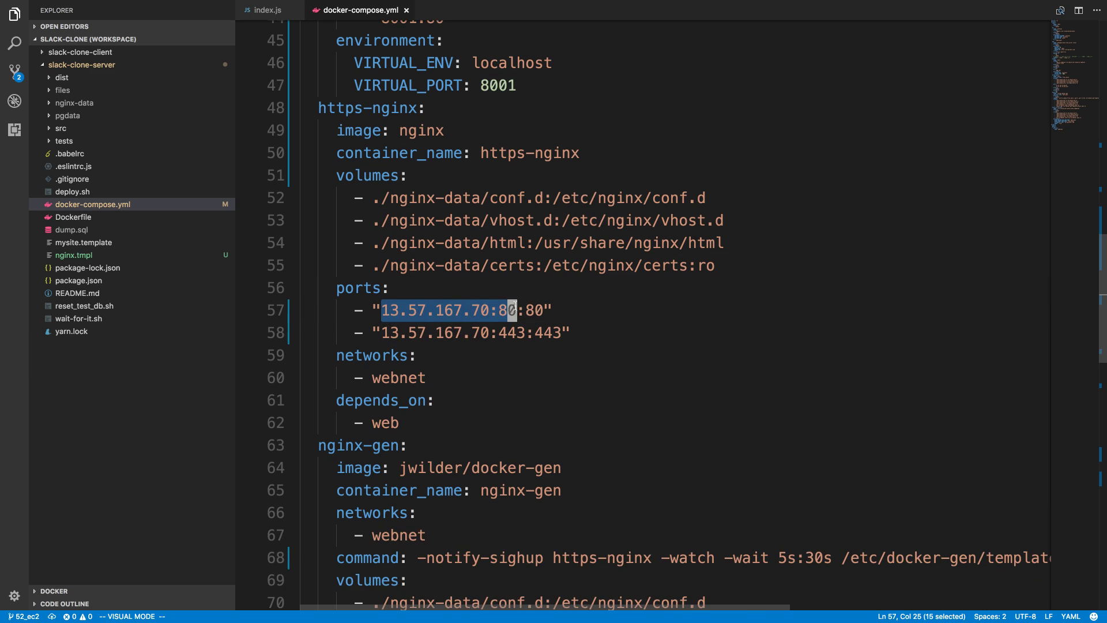
left_click(500, 297)
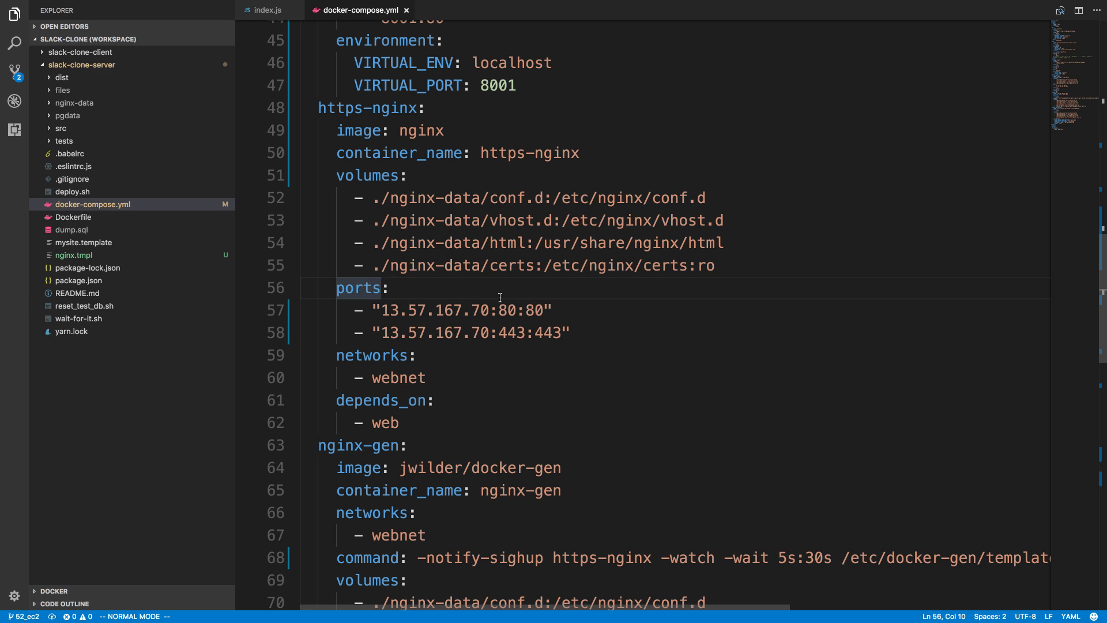
left_click(522, 151)
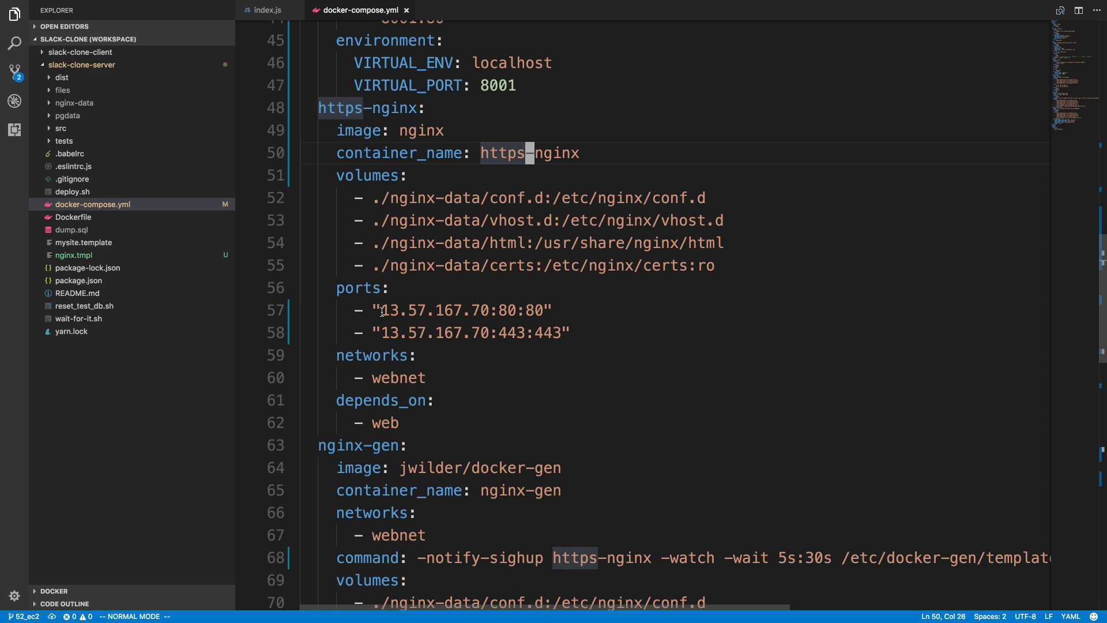
left_click_drag(382, 310, 488, 308)
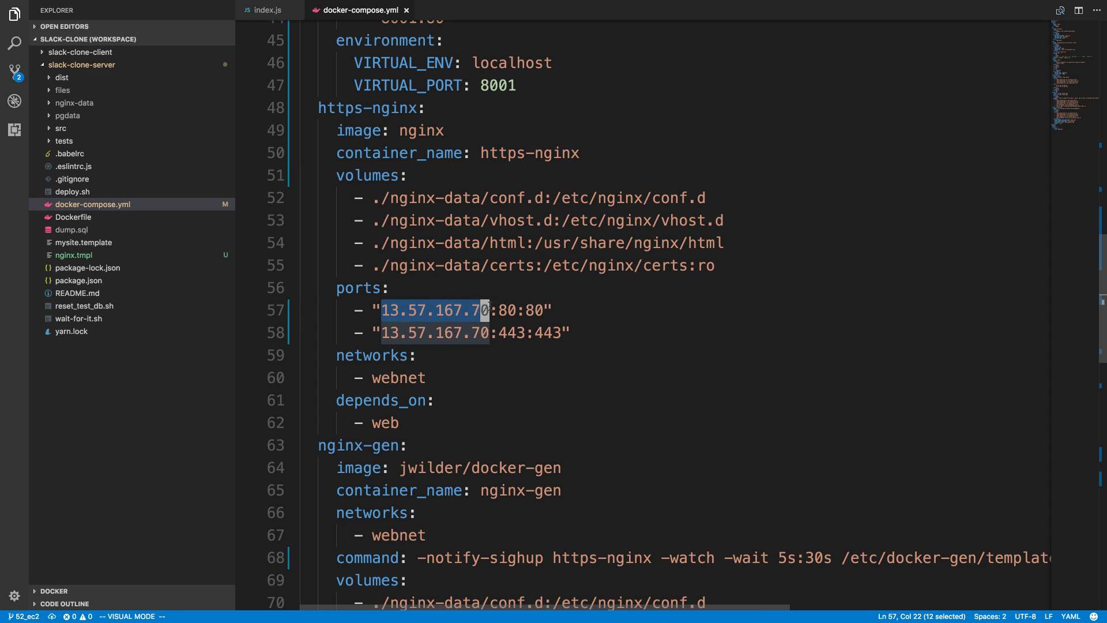
left_click(498, 288)
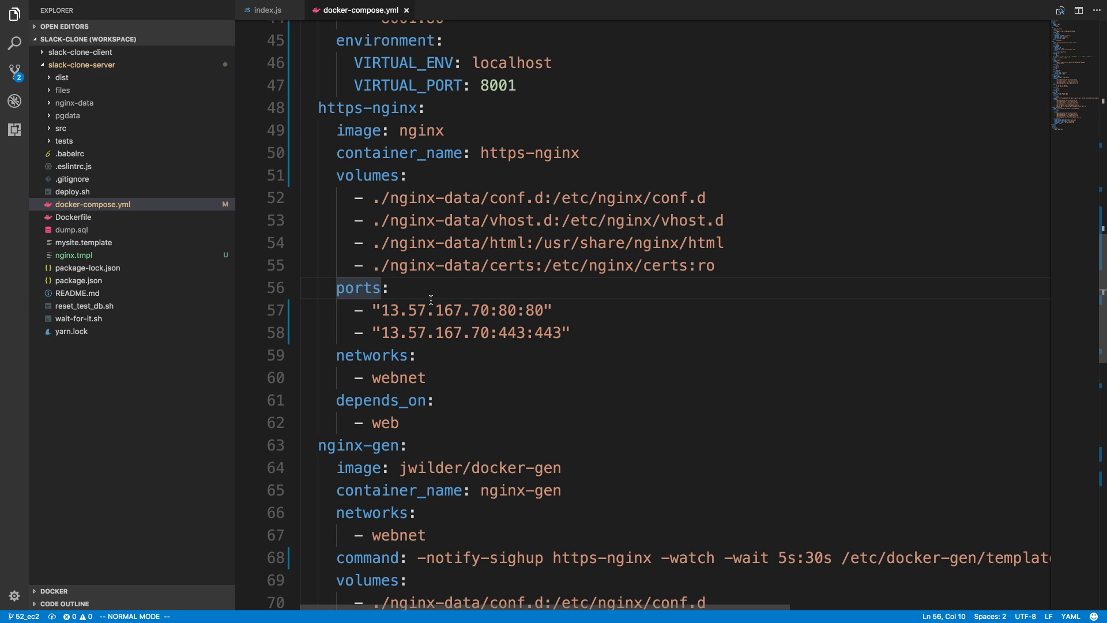
left_click(387, 310)
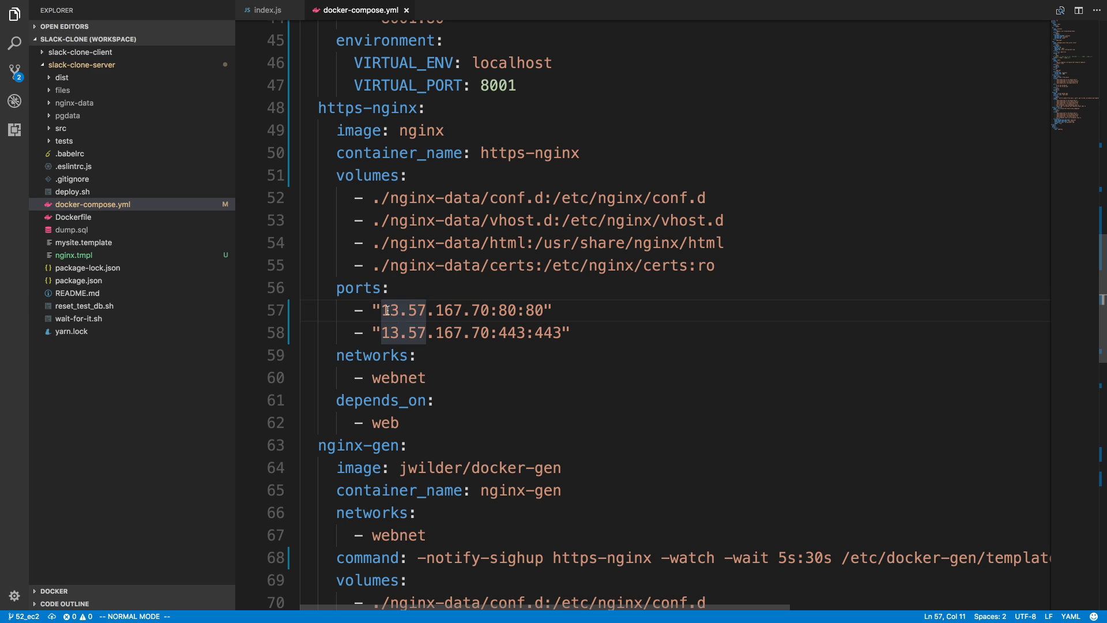
left_click(519, 333)
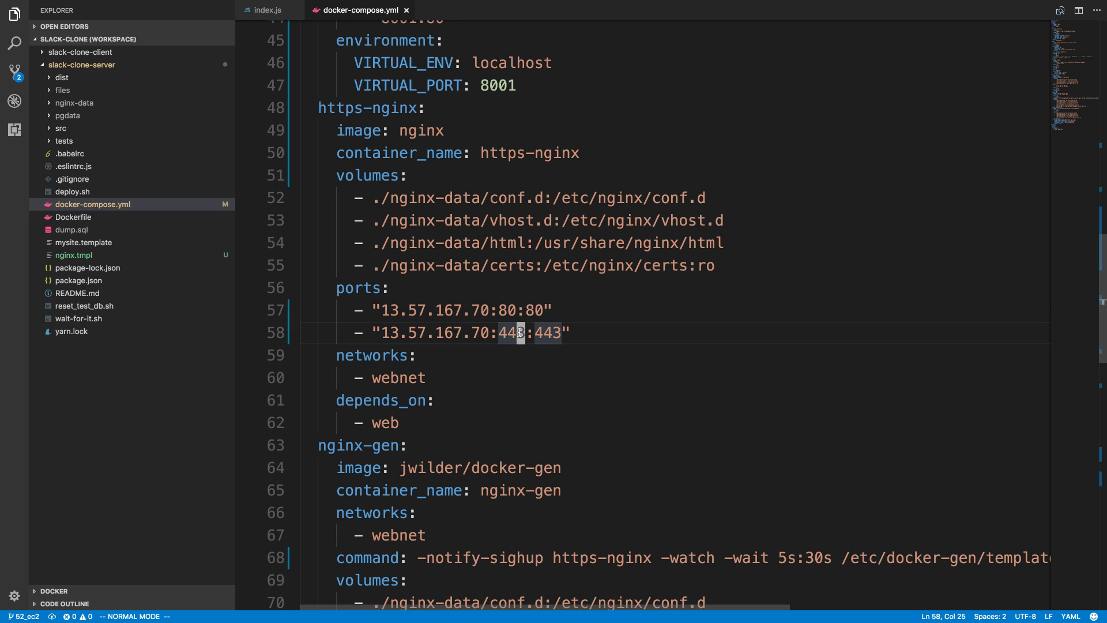
Show the EC2 console's Elastic IPs page listing the instance's address 13.57.167.70
key("ctrl+Left")
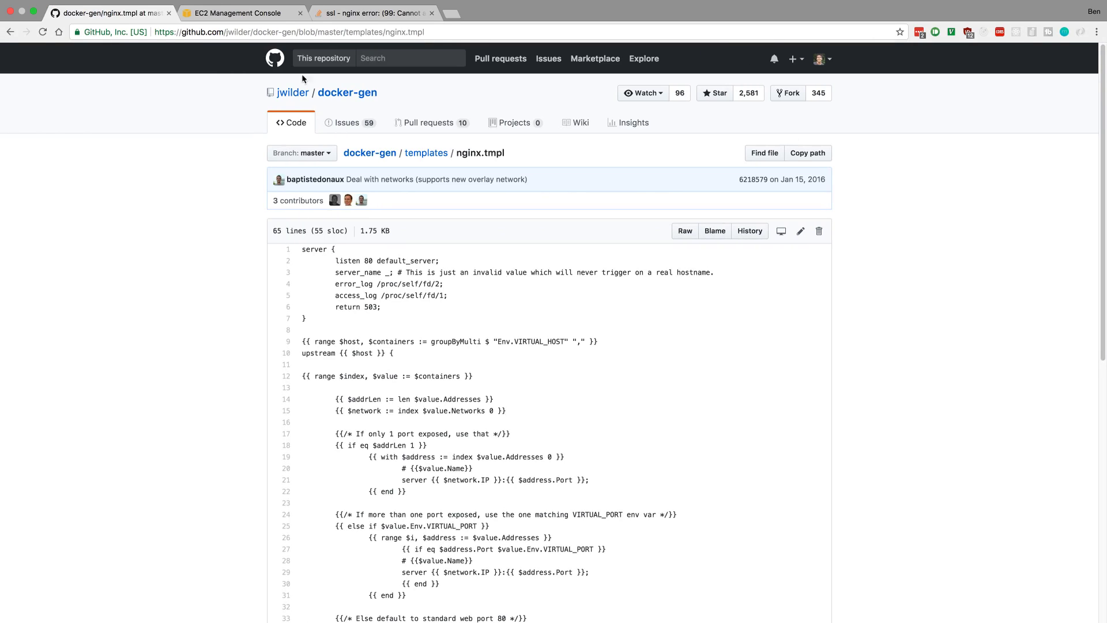
left_click(217, 33)
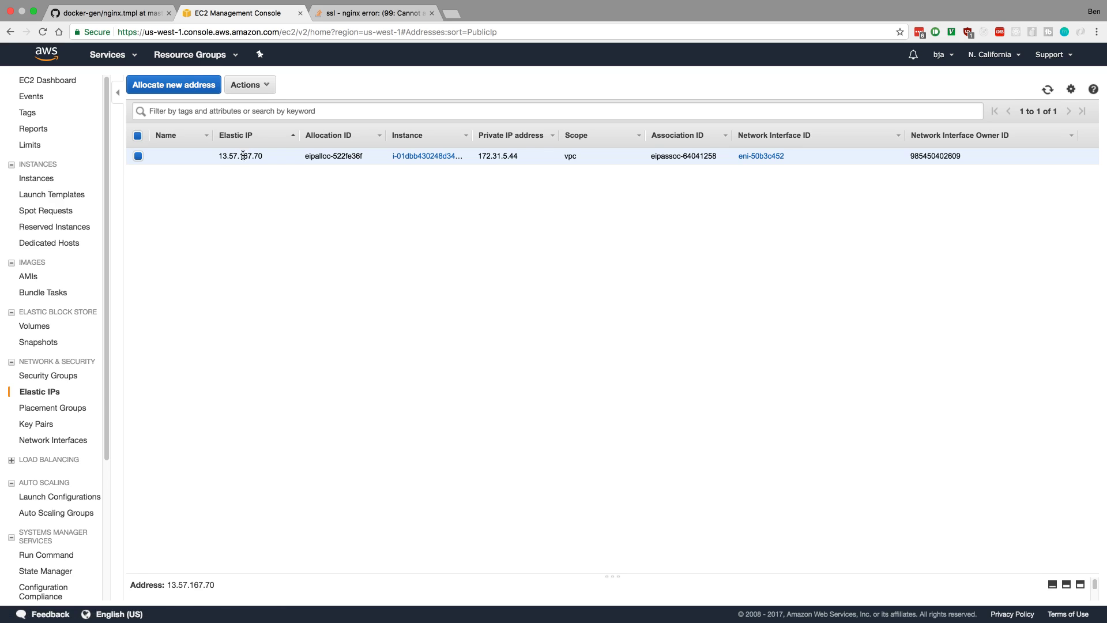
key("ctrl+Right")
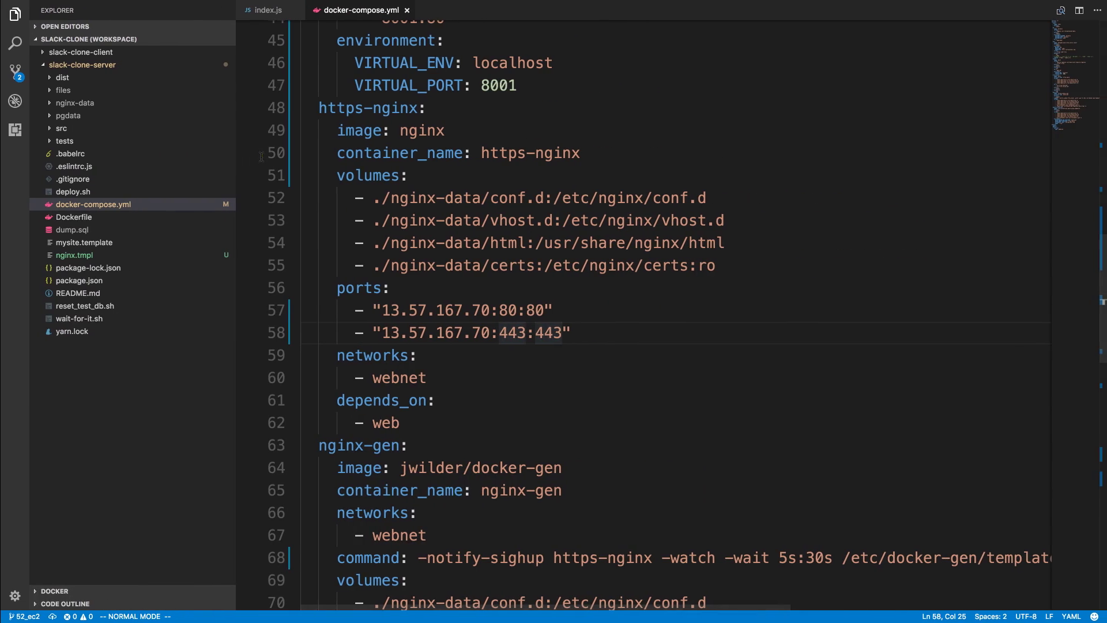
key("ctrl+Left")
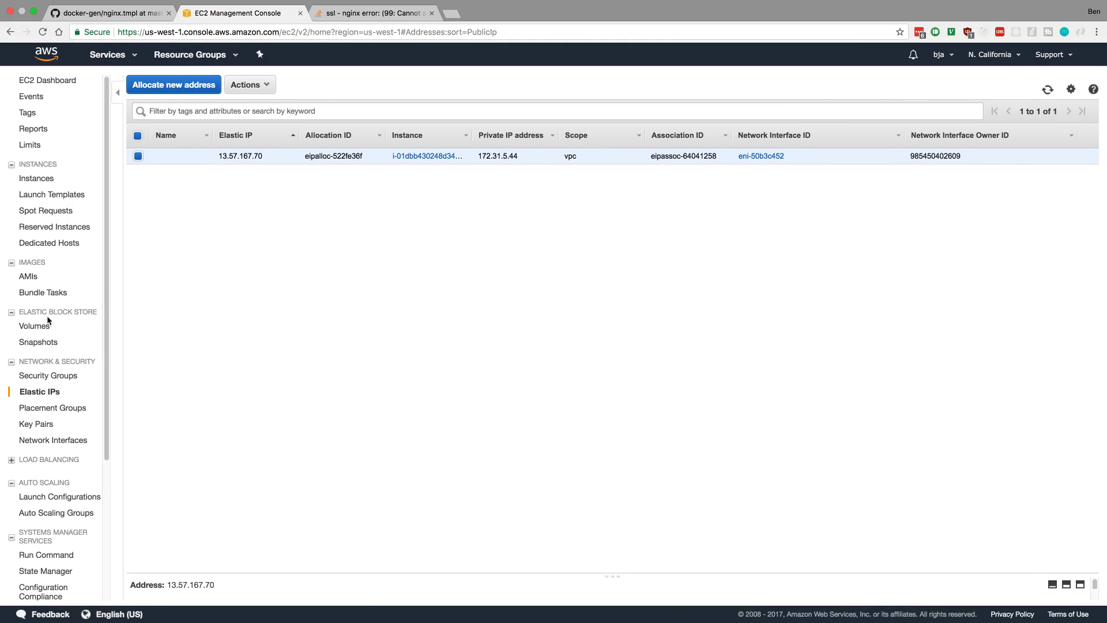
Select launch-wizard-1 under Security Groups to view its inbound rules for ports 80, 22 and 443
left_click(53, 375)
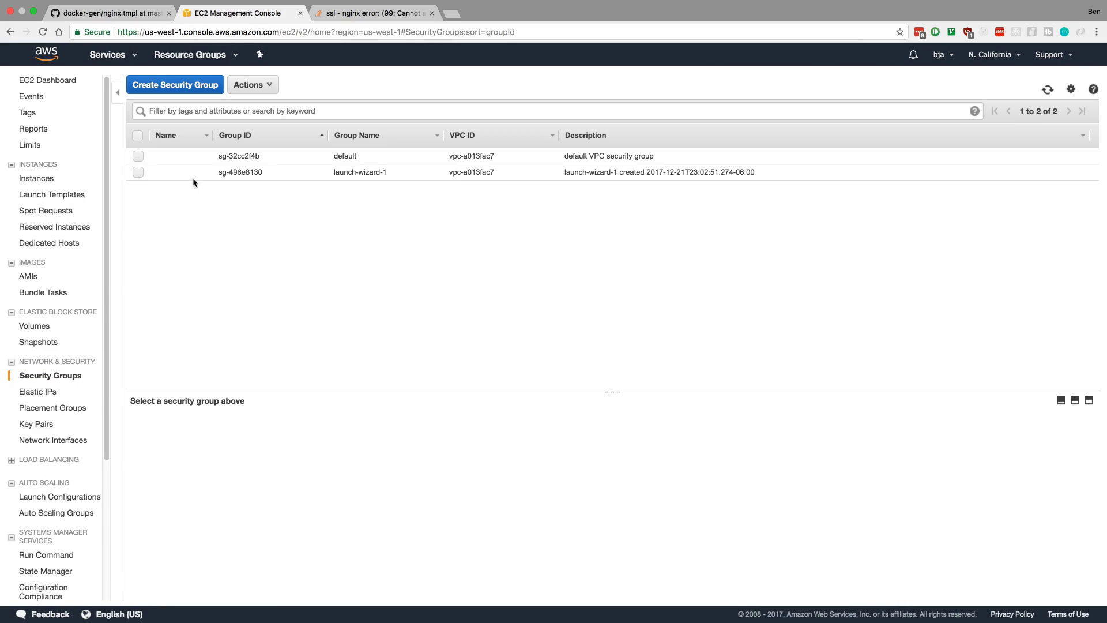
left_click(138, 172)
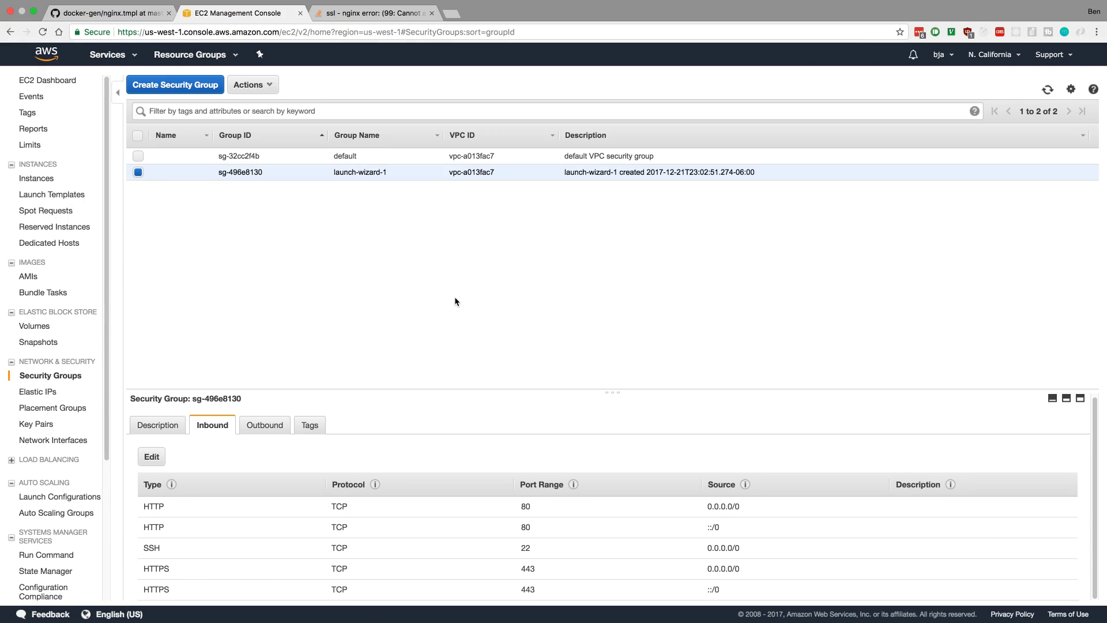
key("super+Tab")
Read the Stack Overflow answer, selecting its three-line net.ipv4.ip_nonlocal_bind sysctl snippet
left_click(401, 14)
key("super+l")
left_click(469, 330)
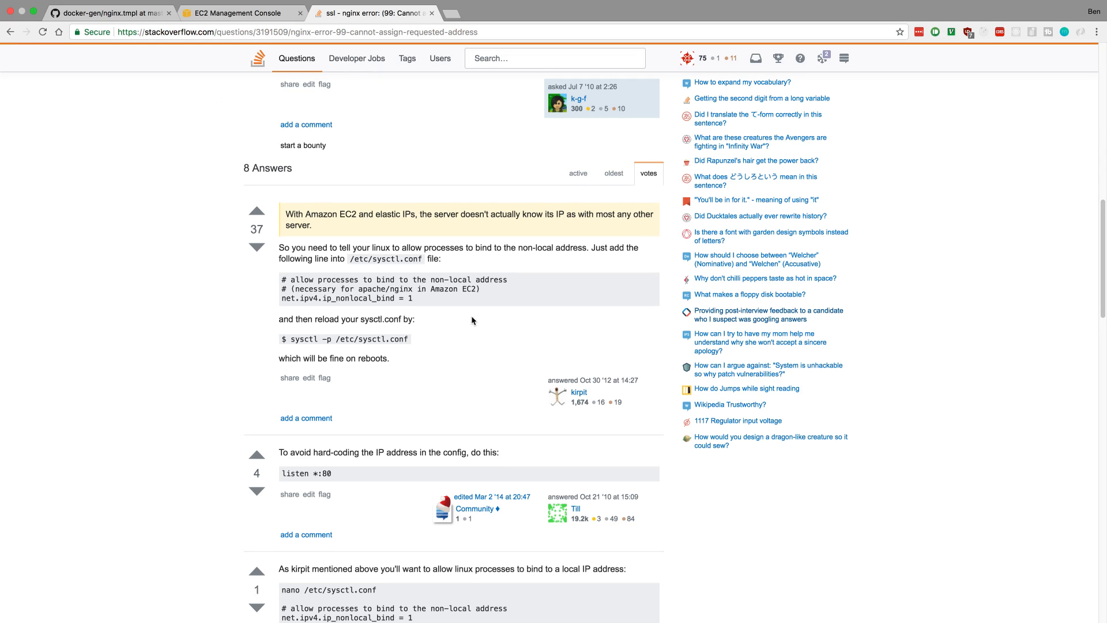
triple_click(513, 295)
left_click(527, 288)
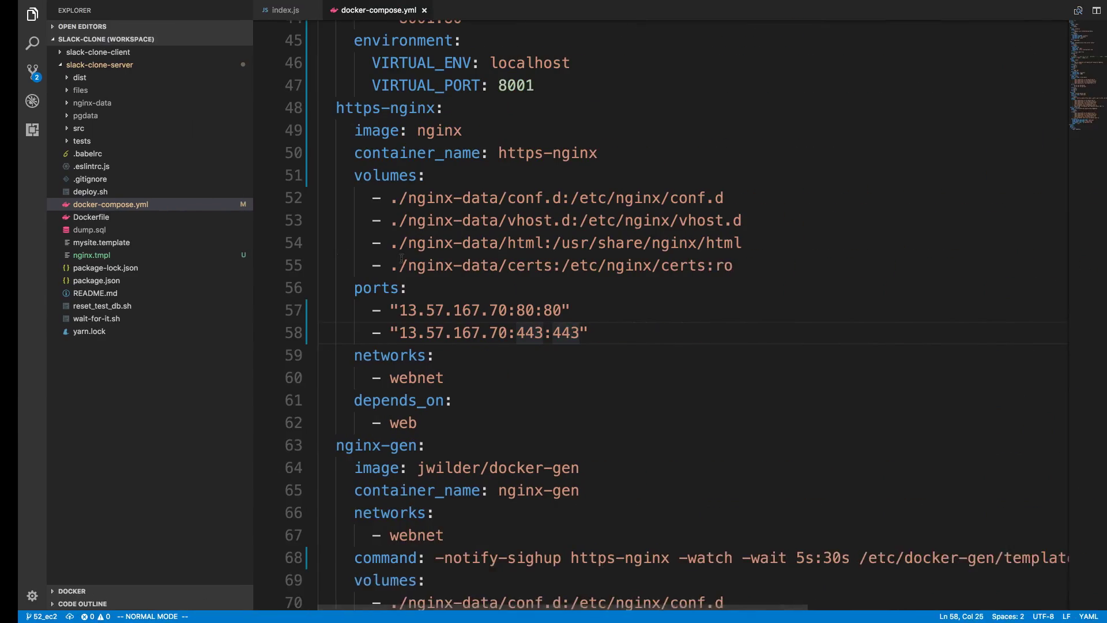
left_click(519, 333)
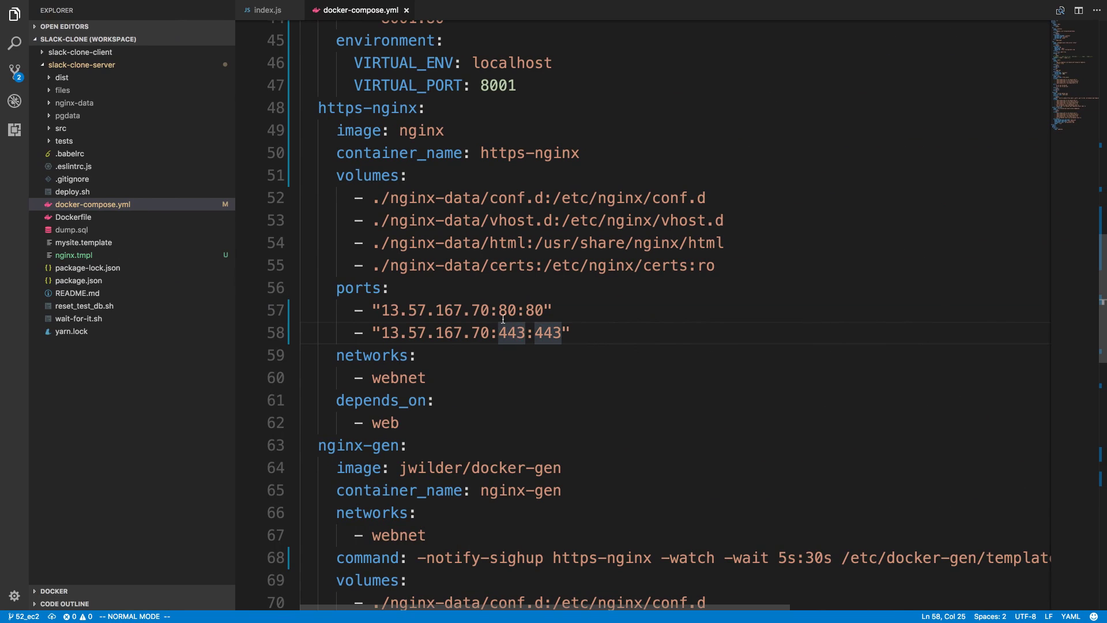
Recheck the EC2 security group inbound rules and the bind-error answer, then return to docker-compose.yml
key("ctrl+Left")
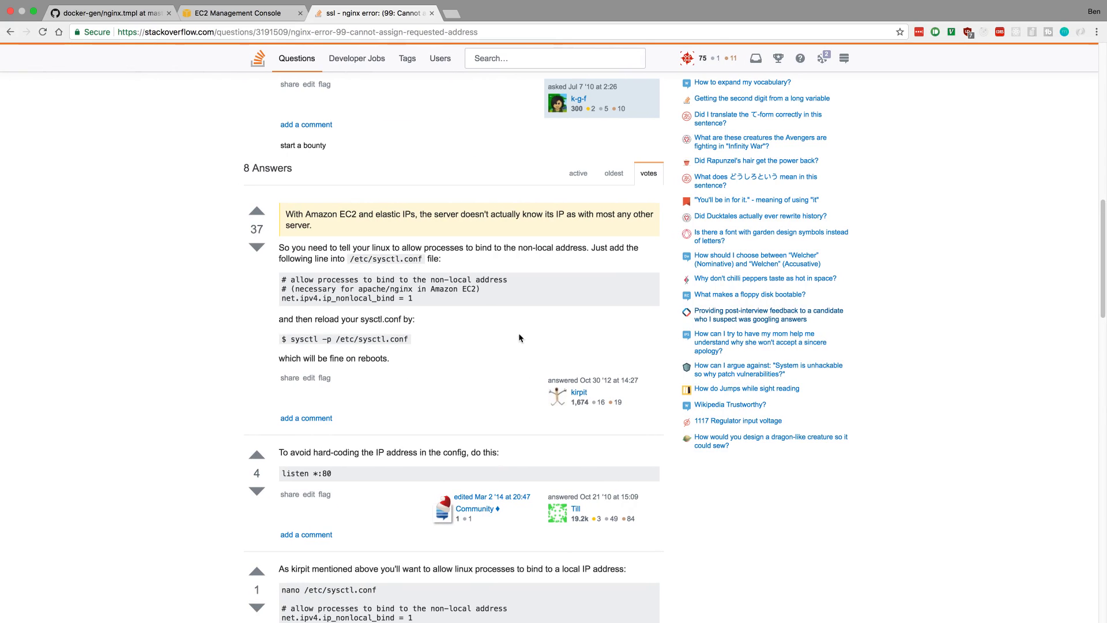
left_click(261, 17)
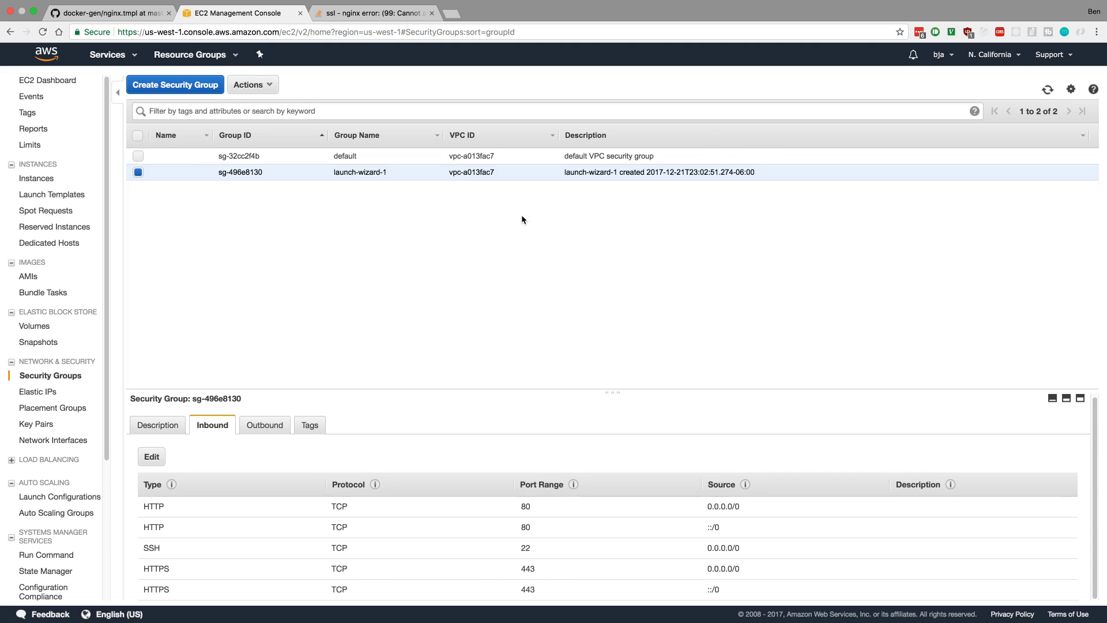
left_click(407, 16)
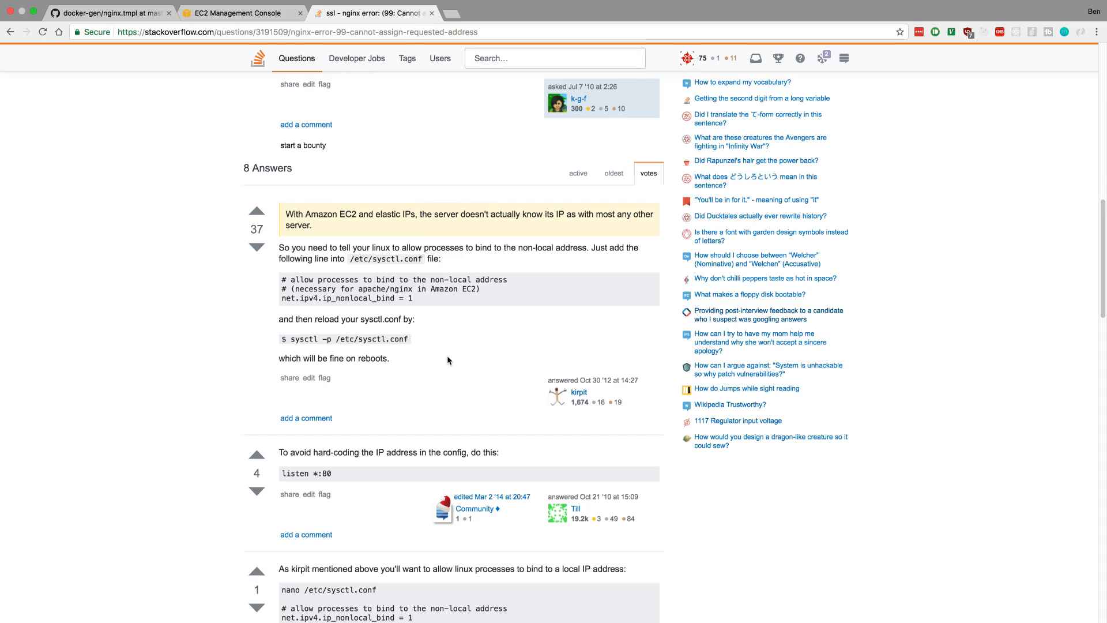
key("super+Tab")
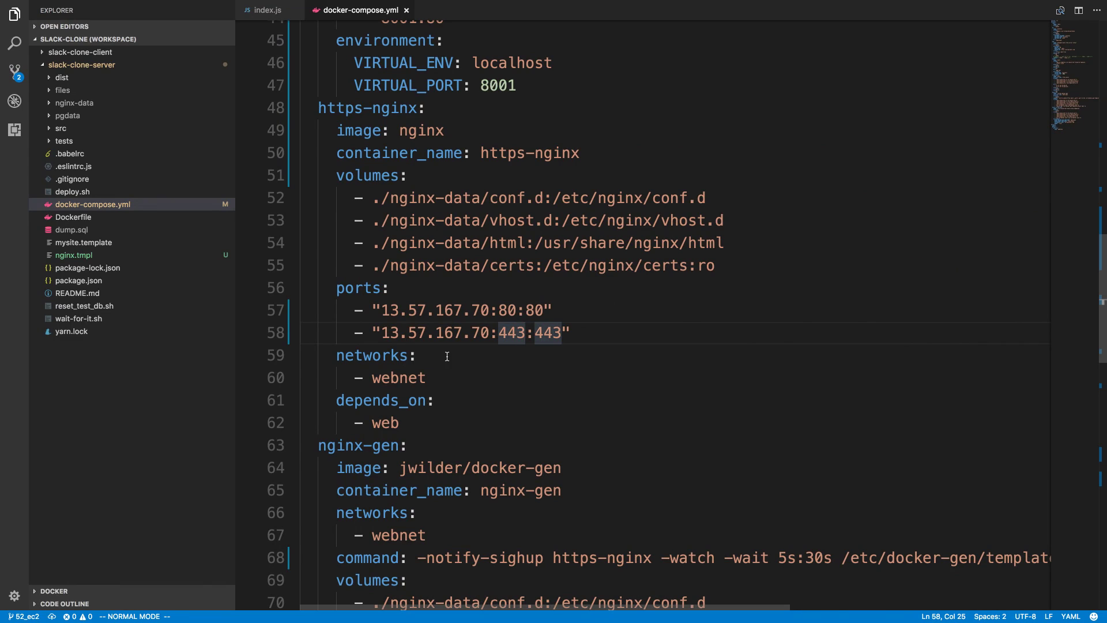
key("ctrl+grave")
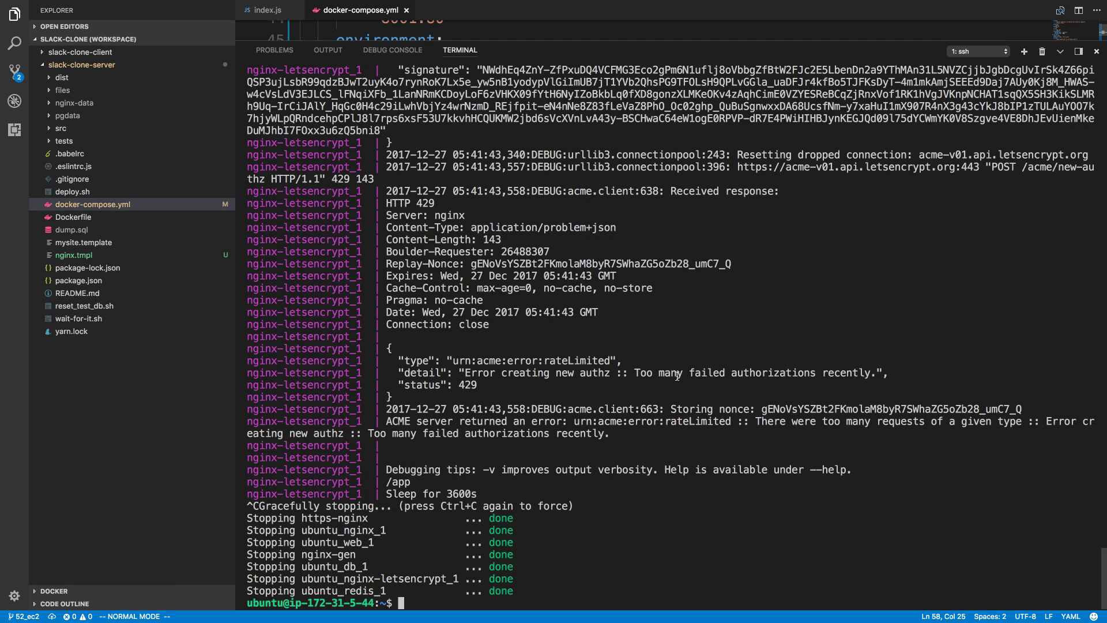
left_click_drag(464, 374, 871, 373)
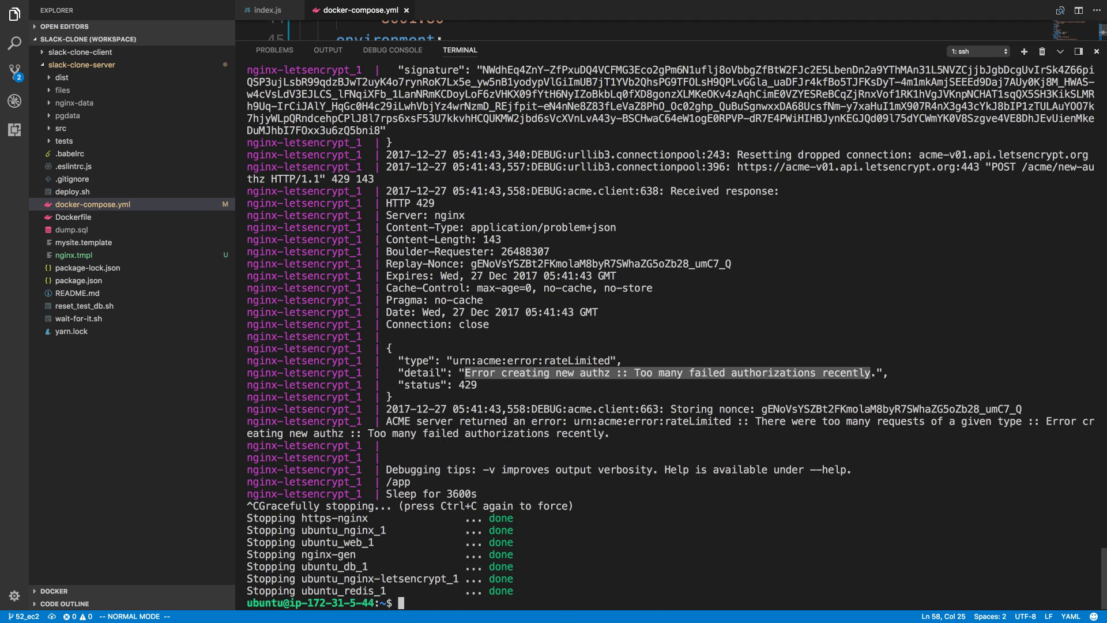
key("ctrl+grave")
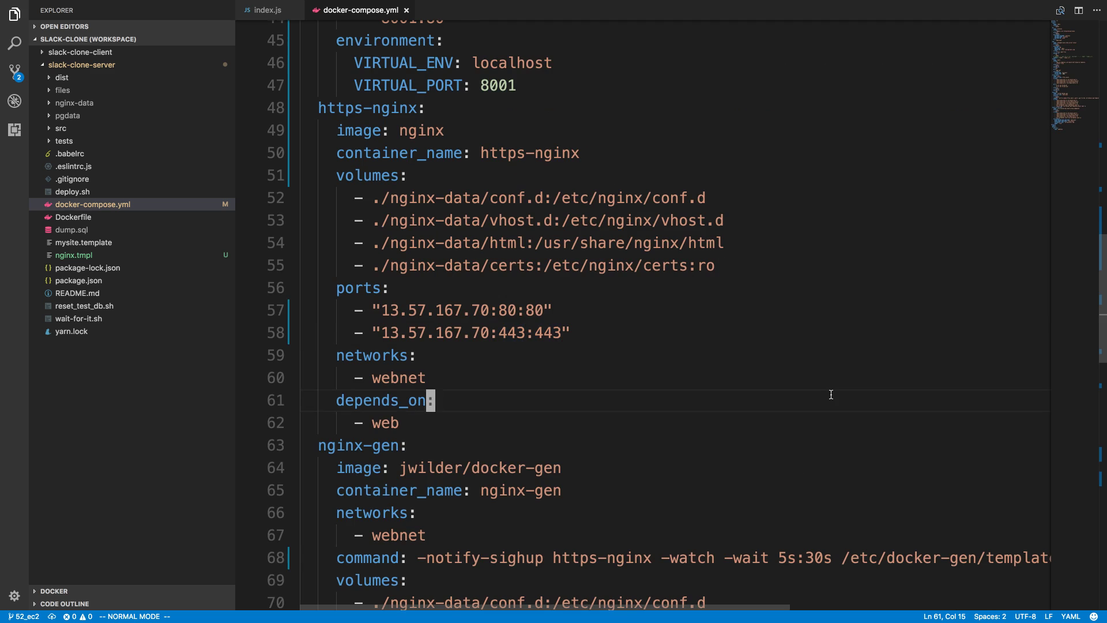
left_click(832, 393)
scroll(831, 394, "down", 3)
scroll(830, 394, "down", 5)
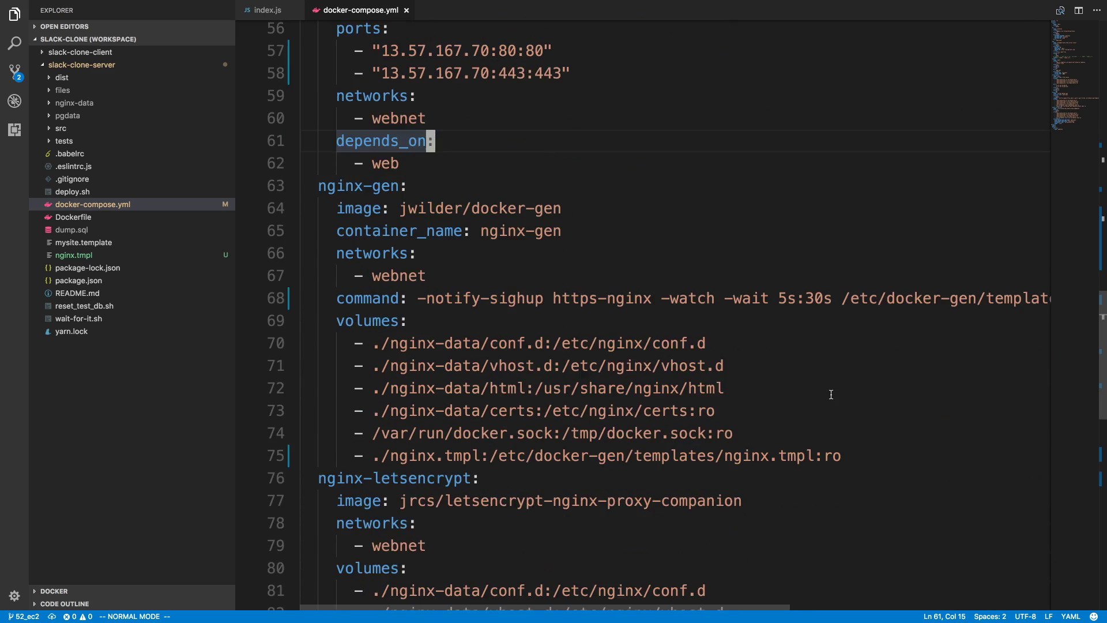
scroll(830, 394, "down", 4)
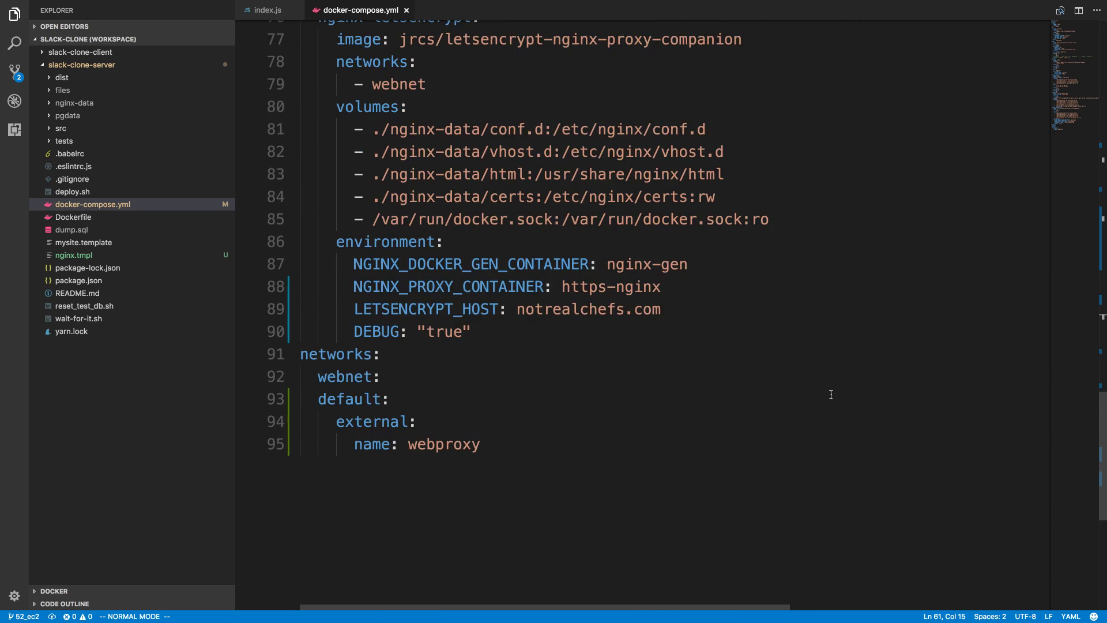
scroll(831, 394, "up", 3)
scroll(831, 395, "down", 3)
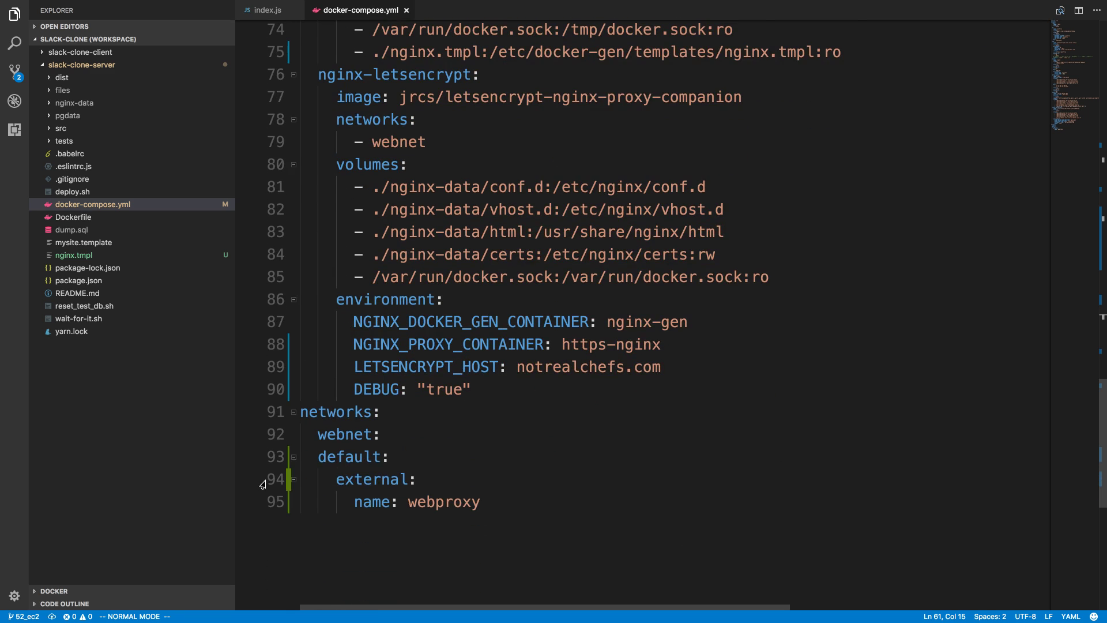
left_click(264, 479)
left_click(418, 436)
left_click_drag(425, 436, 420, 454)
left_click(430, 484)
left_click(467, 502)
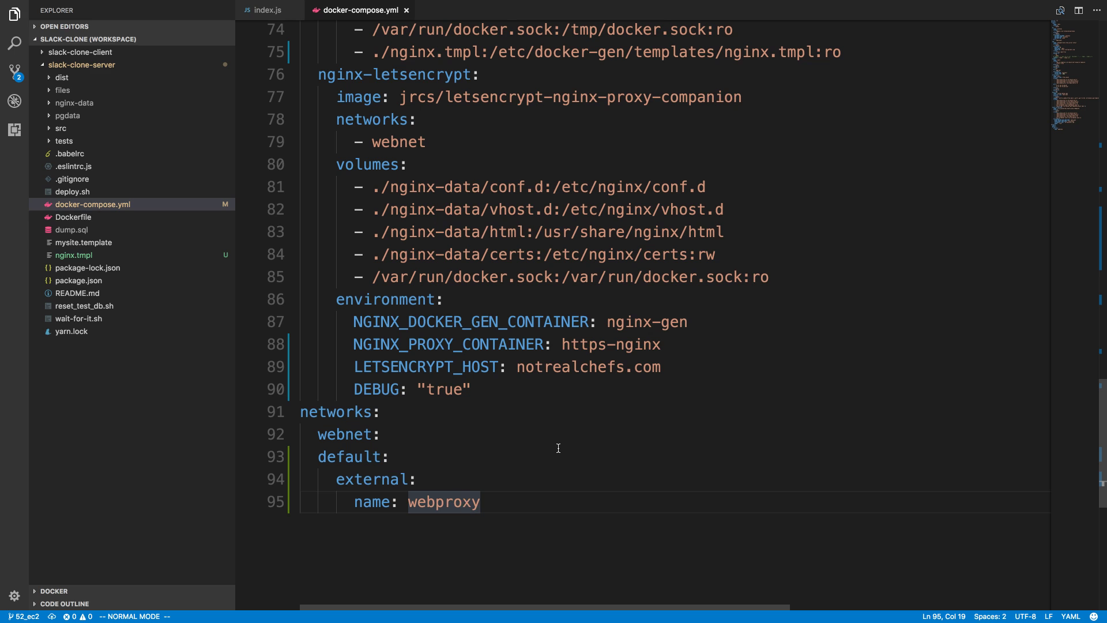
left_click_drag(317, 456, 493, 498)
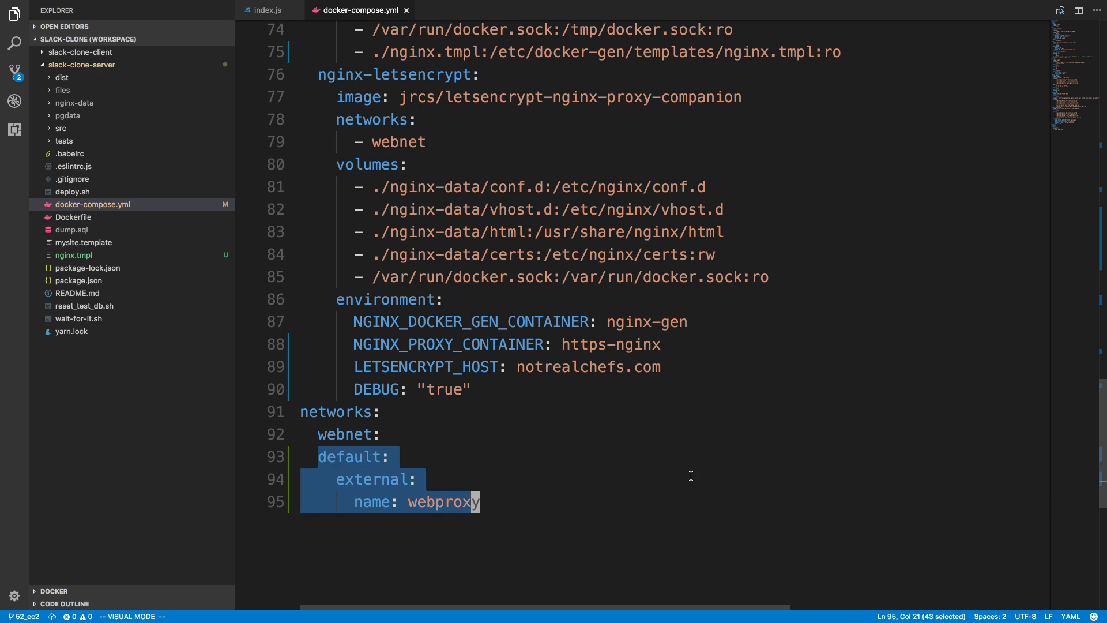
left_click(672, 433)
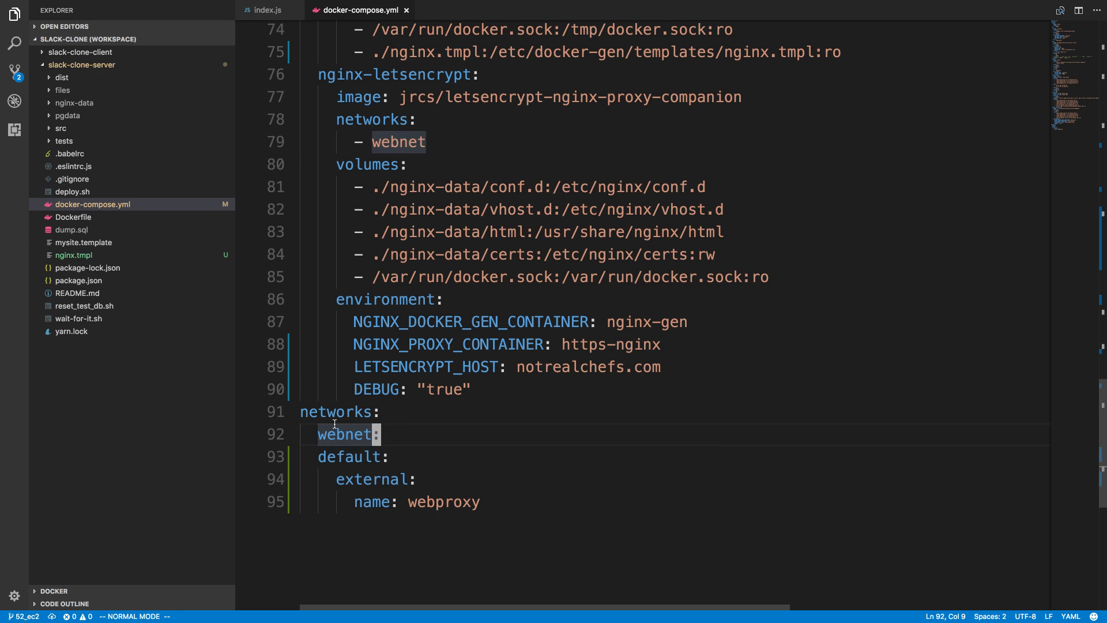
scroll(667, 426, "up", 3)
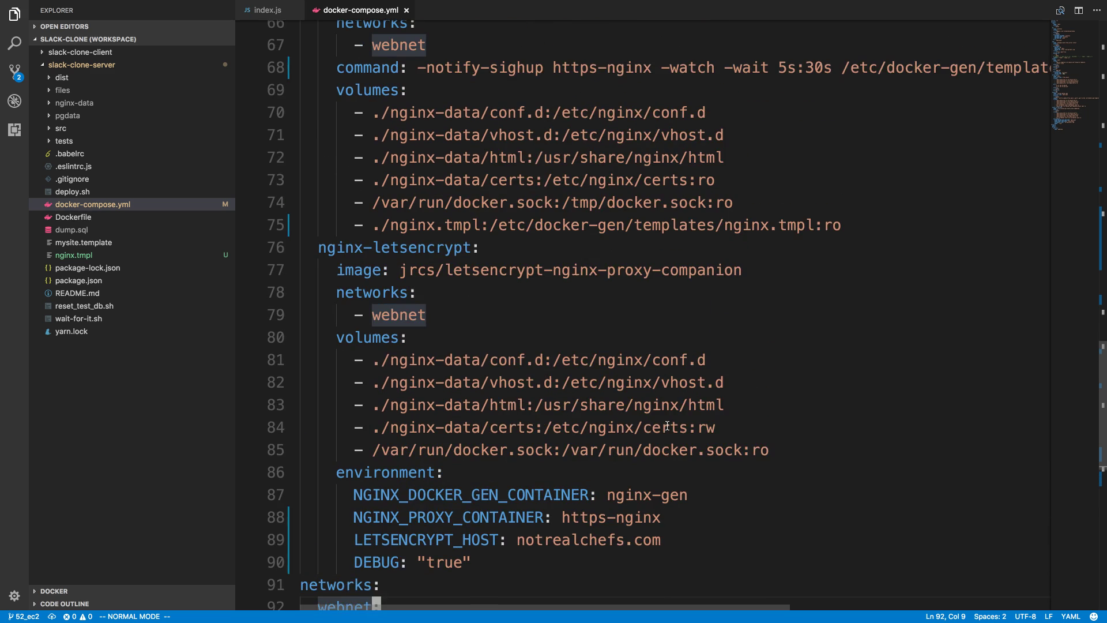
scroll(667, 425, "up", 1)
left_click(394, 381)
scroll(512, 399, "up", 1)
scroll(512, 402, "up", 3)
scroll(512, 402, "up", 3)
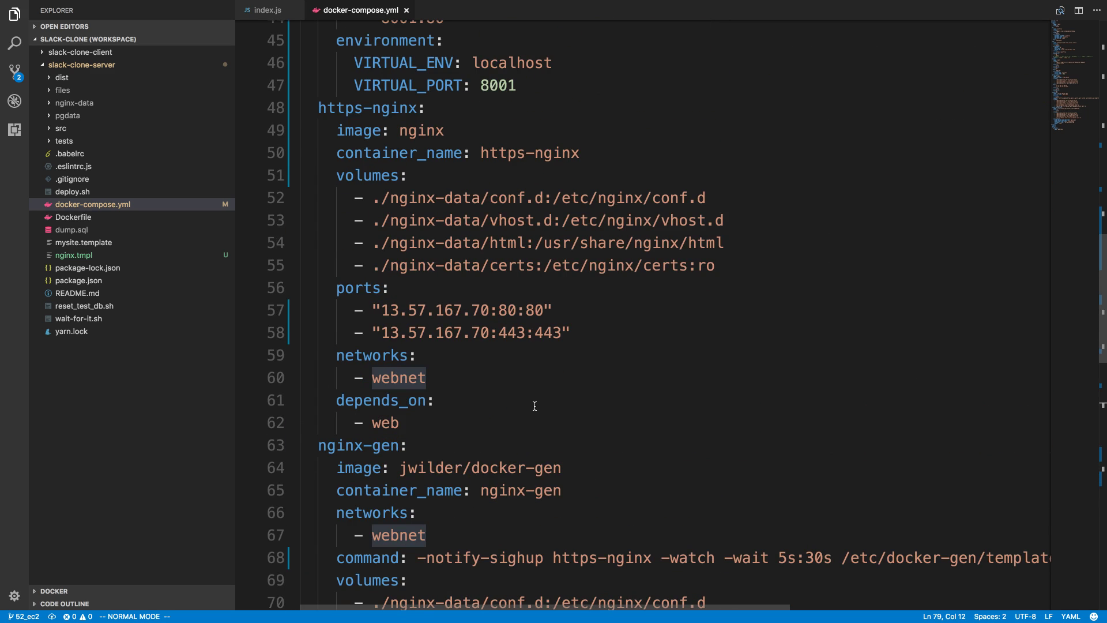
Scroll through docker-compose.yml confirming each service, redis through nginx-letsencrypt, lists the webnet network
scroll(539, 402, "up", 1)
scroll(539, 403, "down", 1)
scroll(539, 403, "up", 6)
scroll(539, 403, "up", 9)
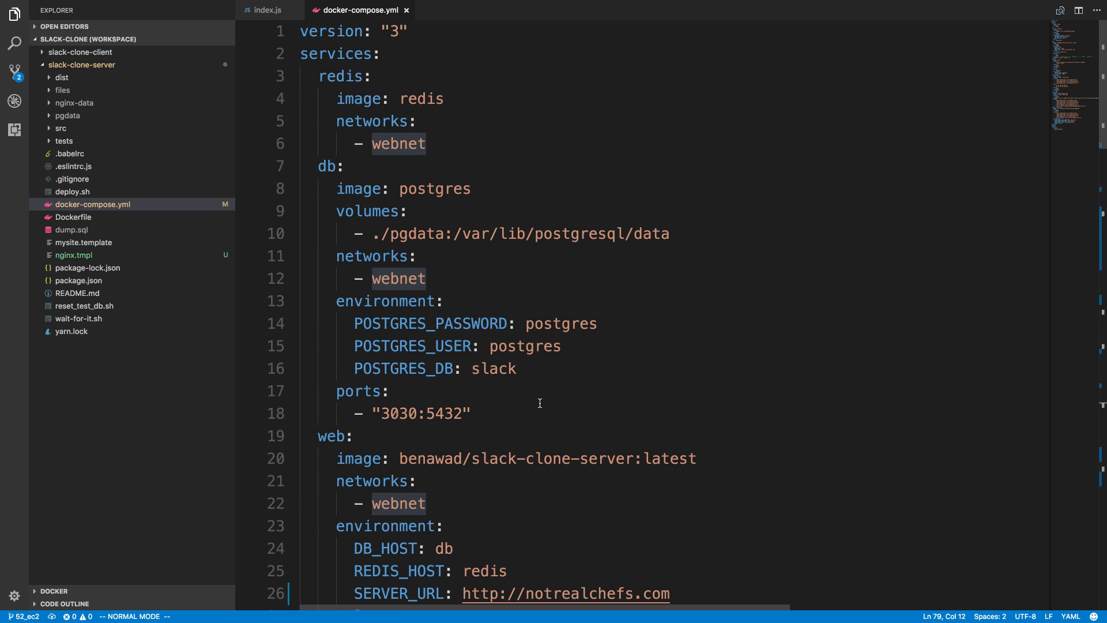
scroll(539, 403, "down", 14)
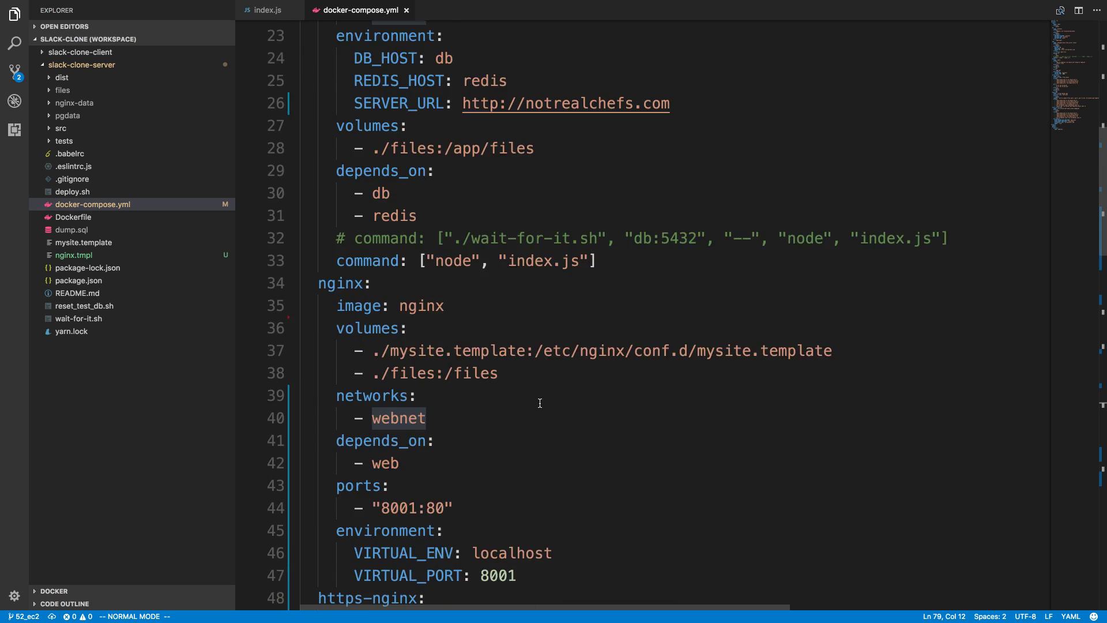
scroll(540, 403, "down", 7)
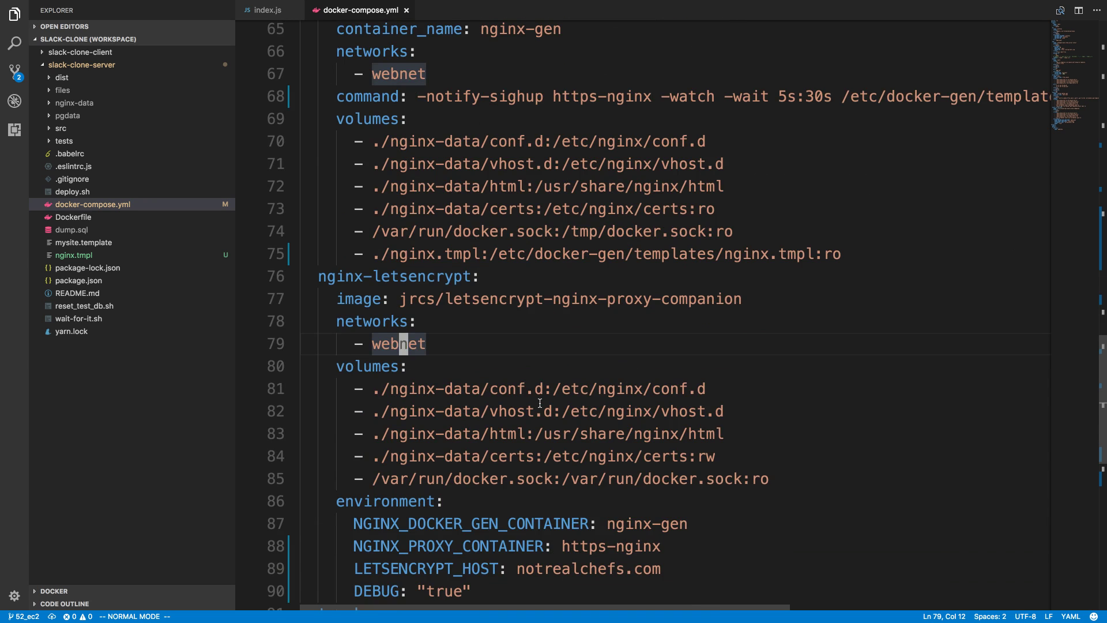
Glance at the server terminal output, hide it, and scroll up through the nginx services' ports and networks
key("ctrl+grave")
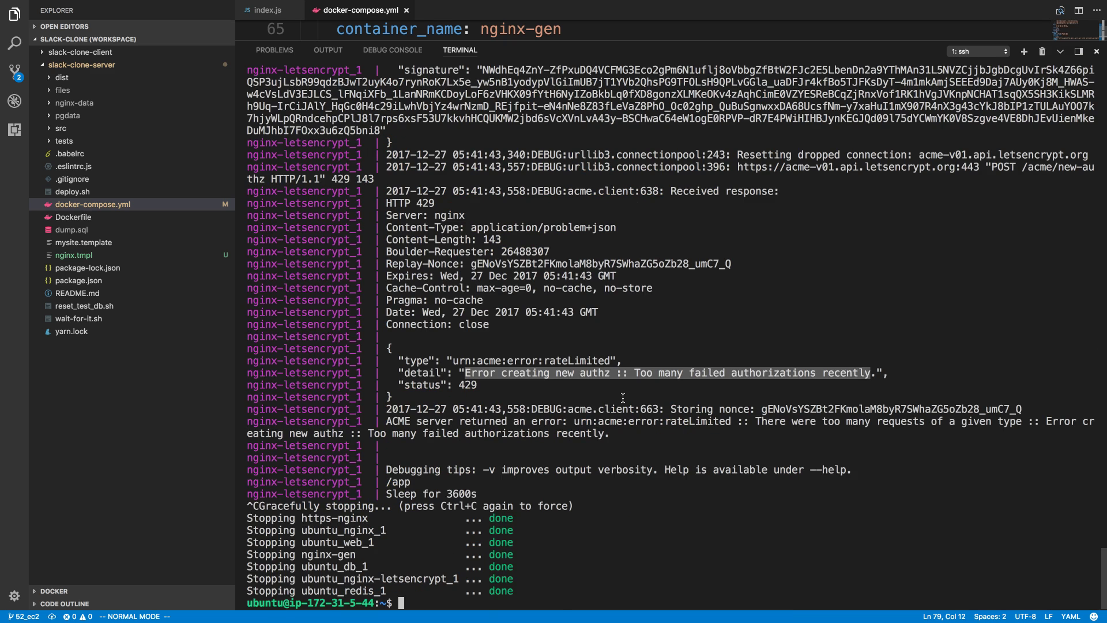
key("ctrl+grave")
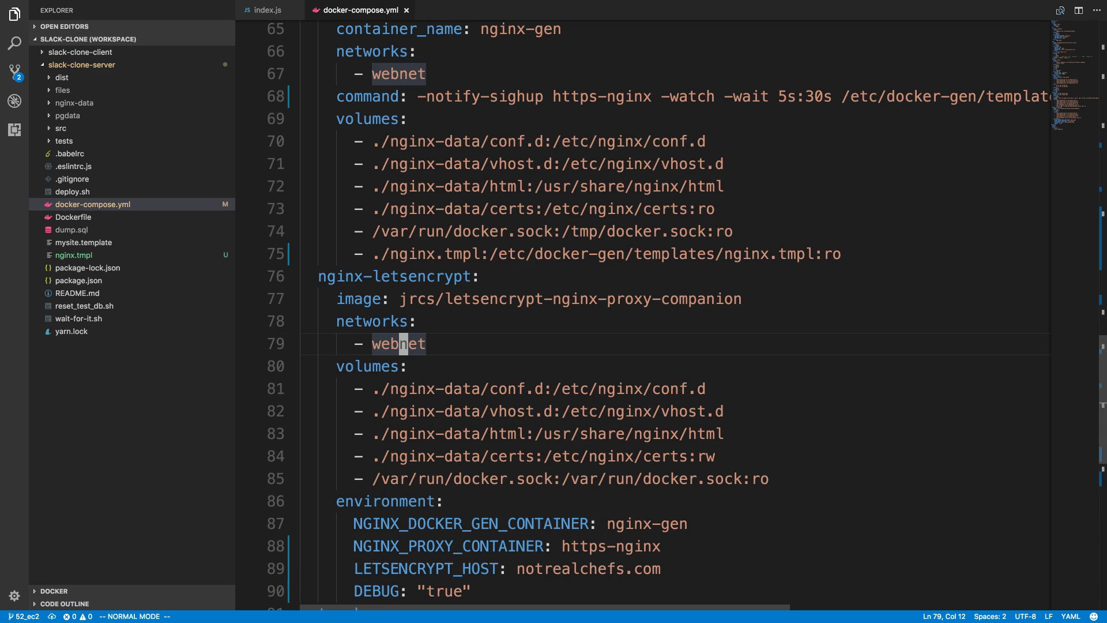
scroll(635, 311, "up", 1)
scroll(634, 311, "up", 6)
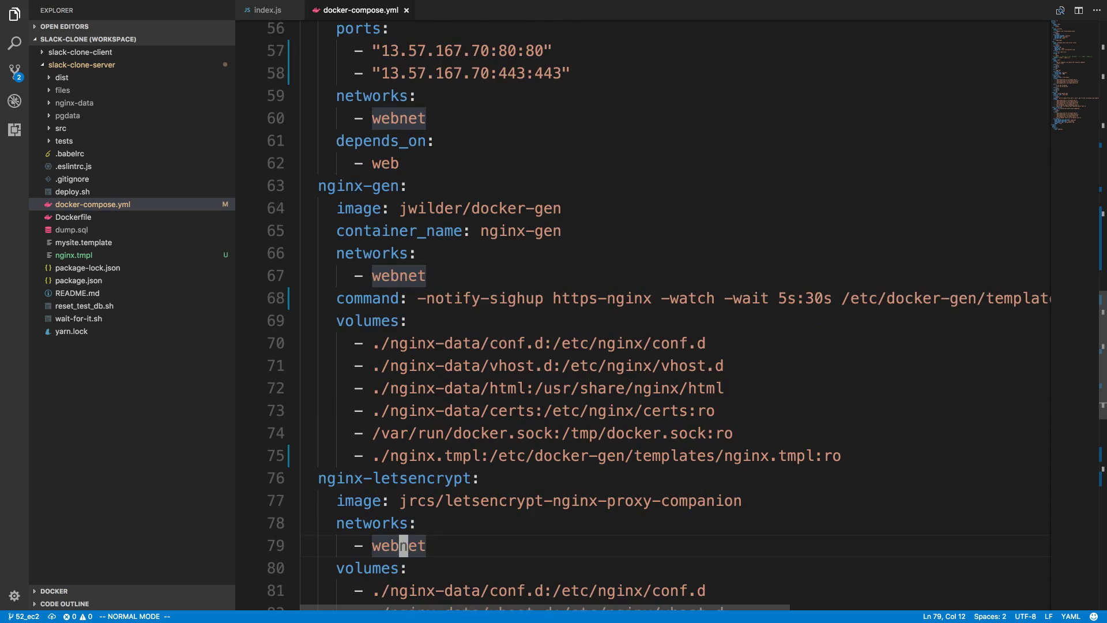
scroll(634, 311, "up", 4)
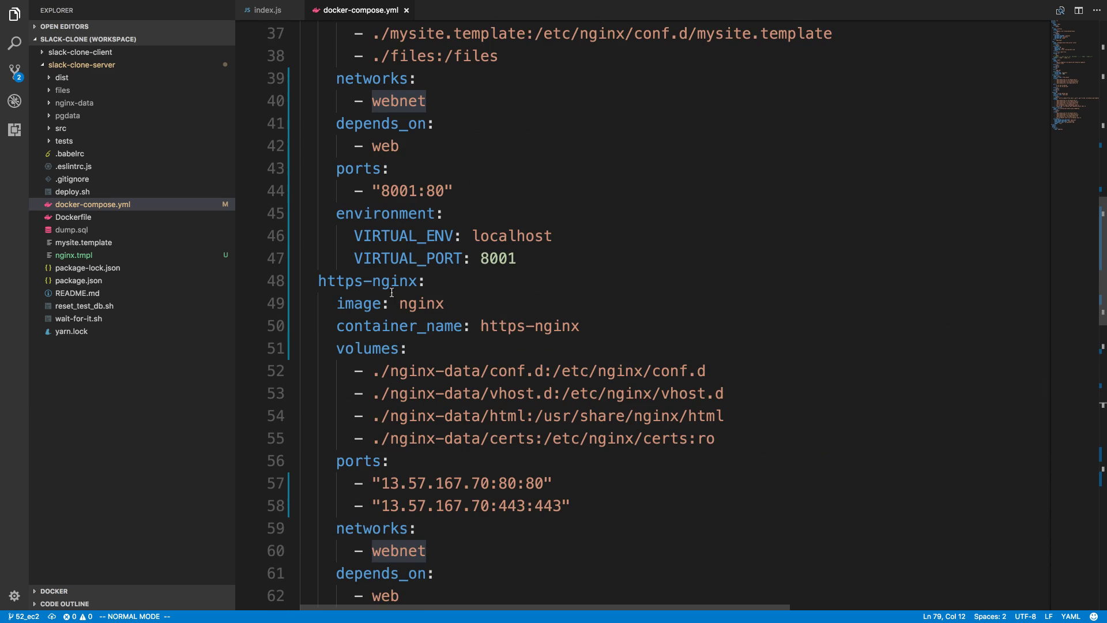
scroll(400, 302, "up", 1)
scroll(389, 116, "up", 2)
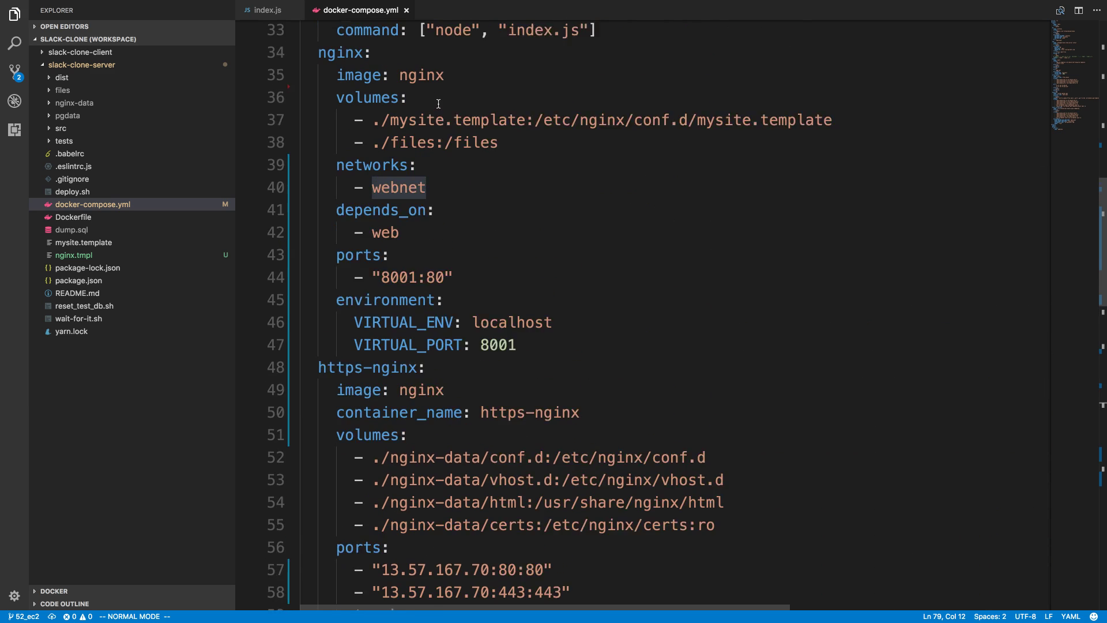